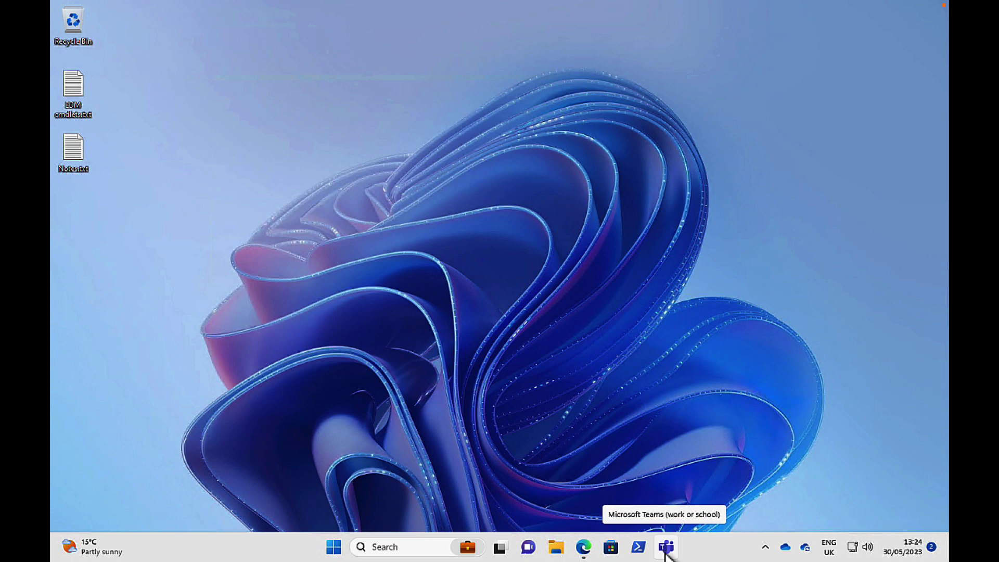
Step: In Microsoft Teams, reply "Great" to the Remote living General channel thread, mentioning the colleague who offered to share summer recipes
click(665, 551)
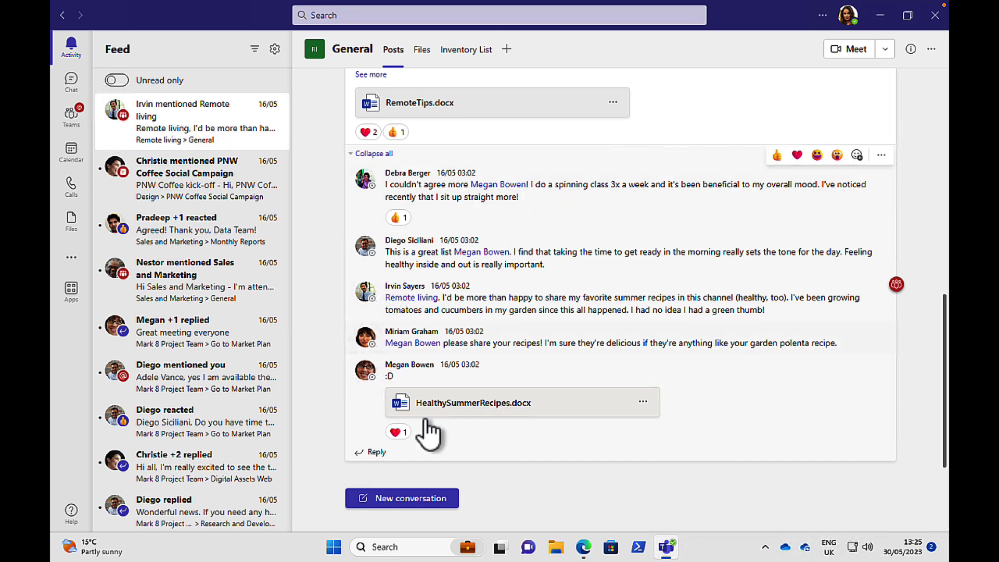
click(378, 452)
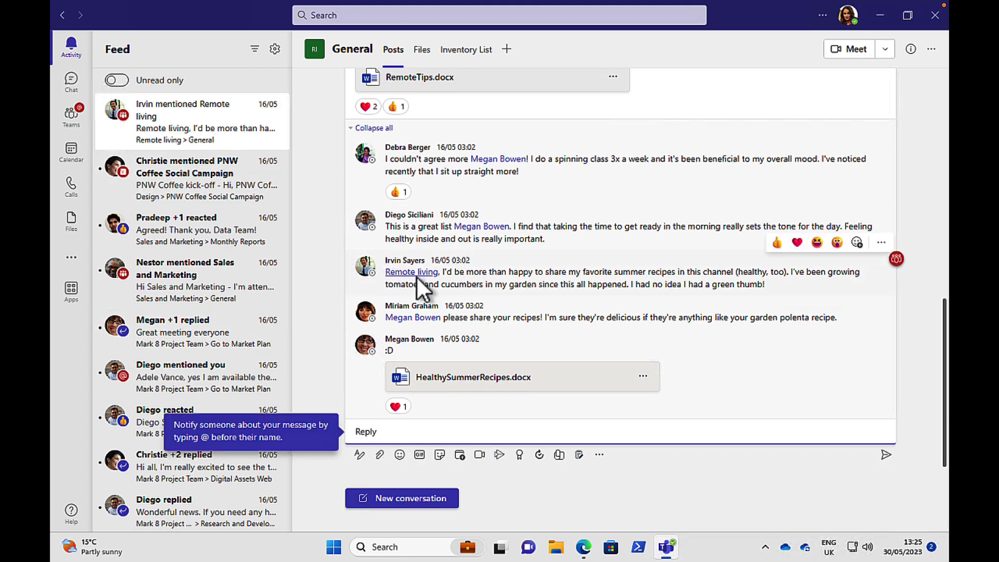
mouse_move(417, 278)
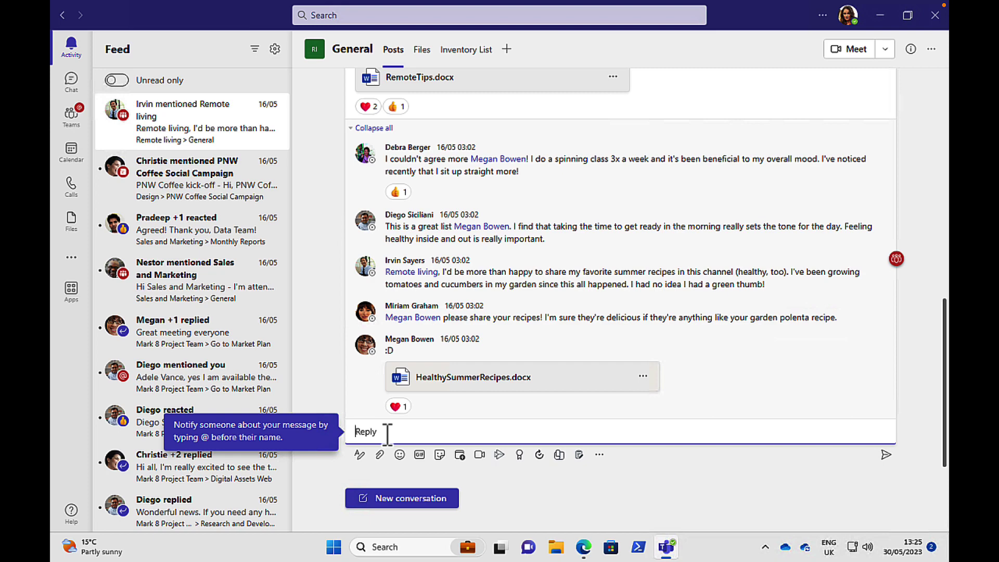
text(@ir)
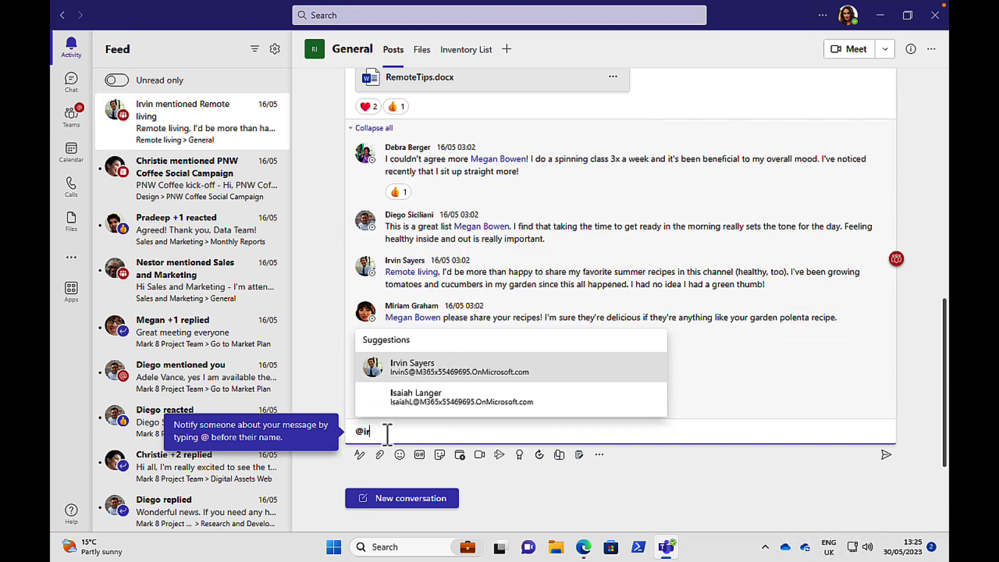
click(414, 394)
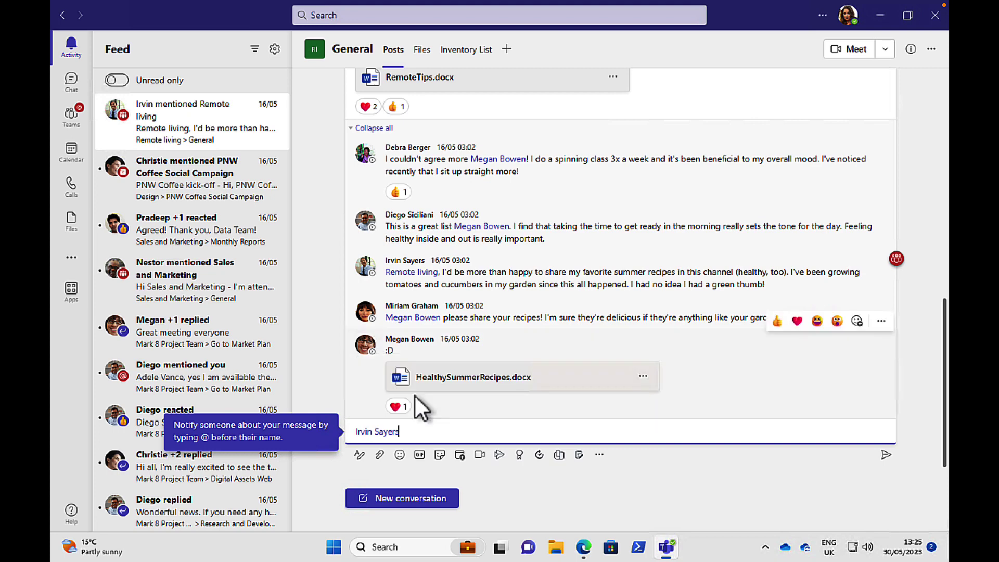
text(Great)
key(Return)
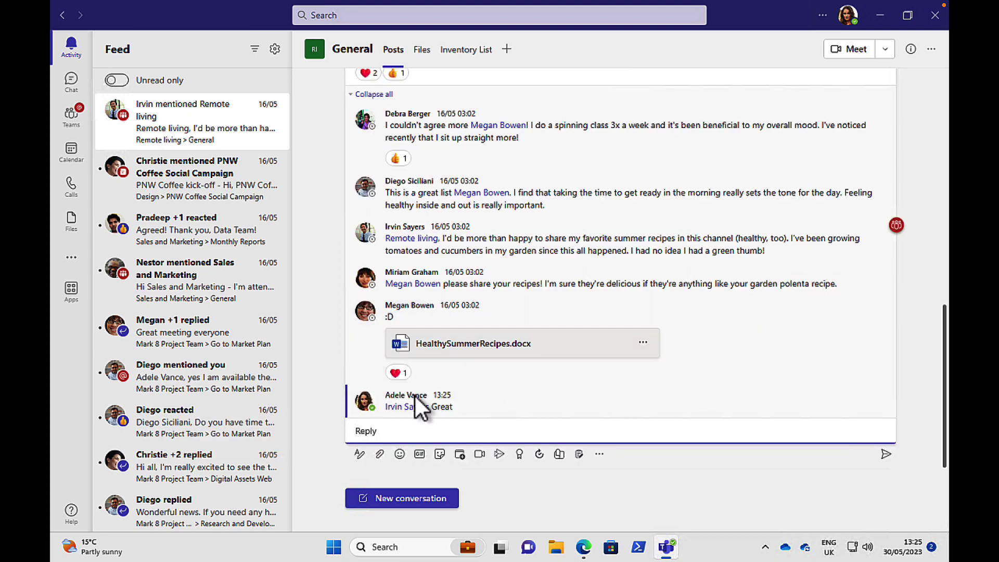
Step: View the activity feed's PNW Coffee Social Campaign mention and the reaction in the Monthly Reports channel
mouse_move(415, 393)
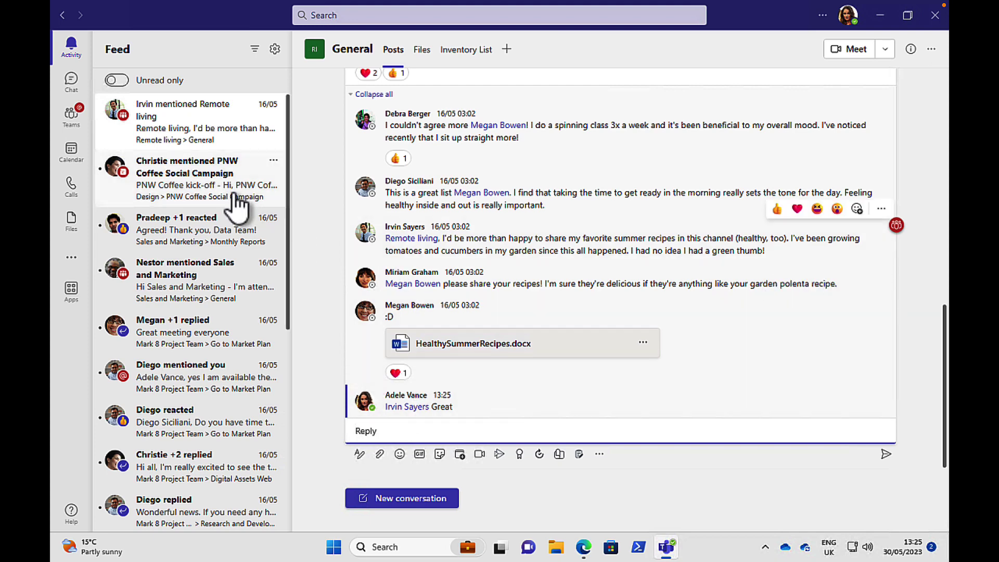
click(176, 186)
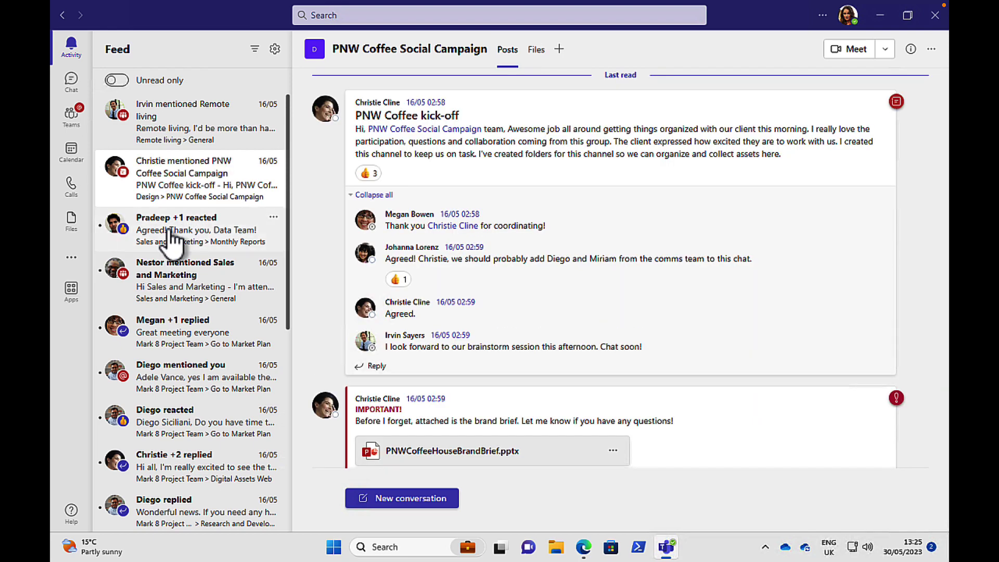
click(172, 238)
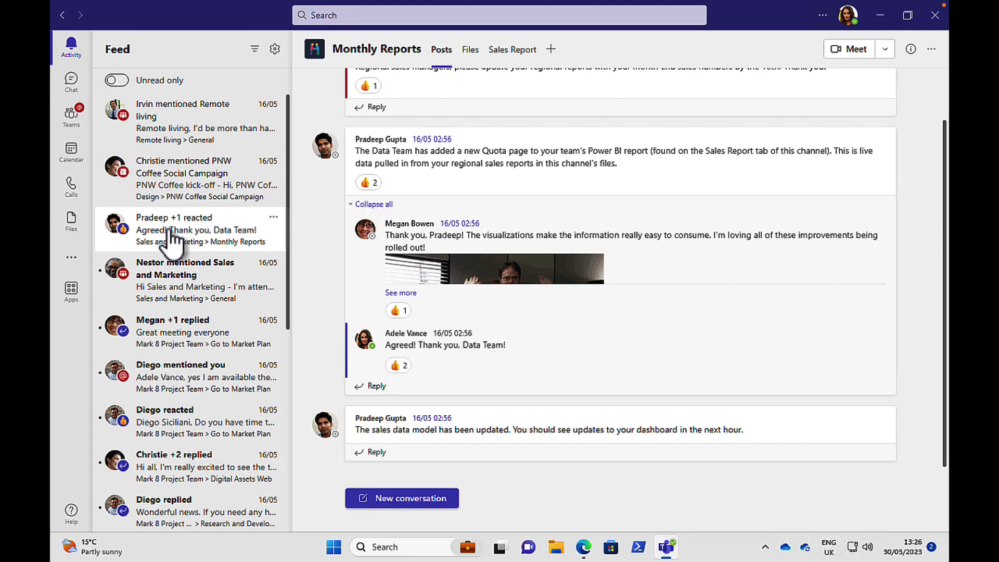
Step: Send the message "Reminder" in the pinned personal chat with yourself
click(71, 89)
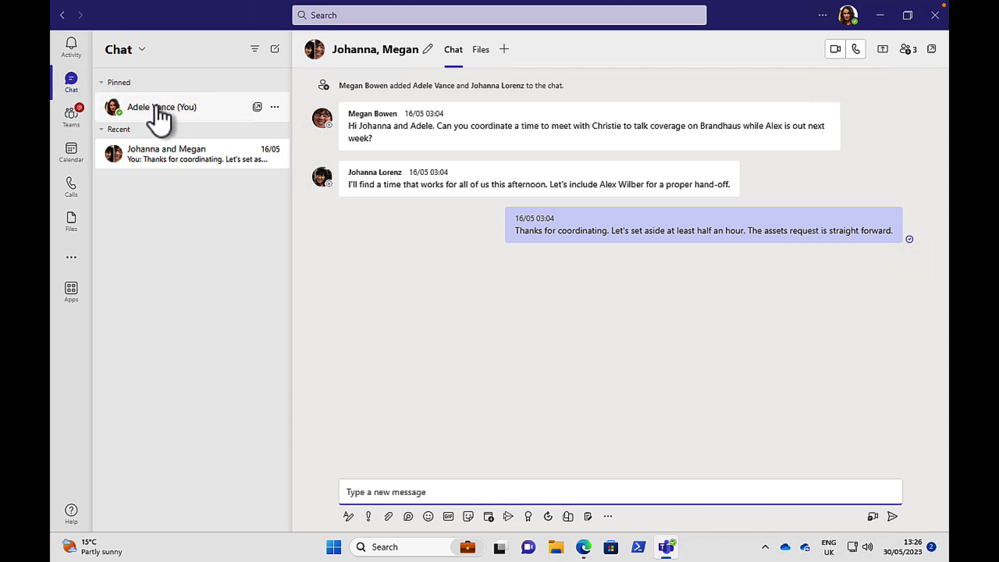
click(180, 106)
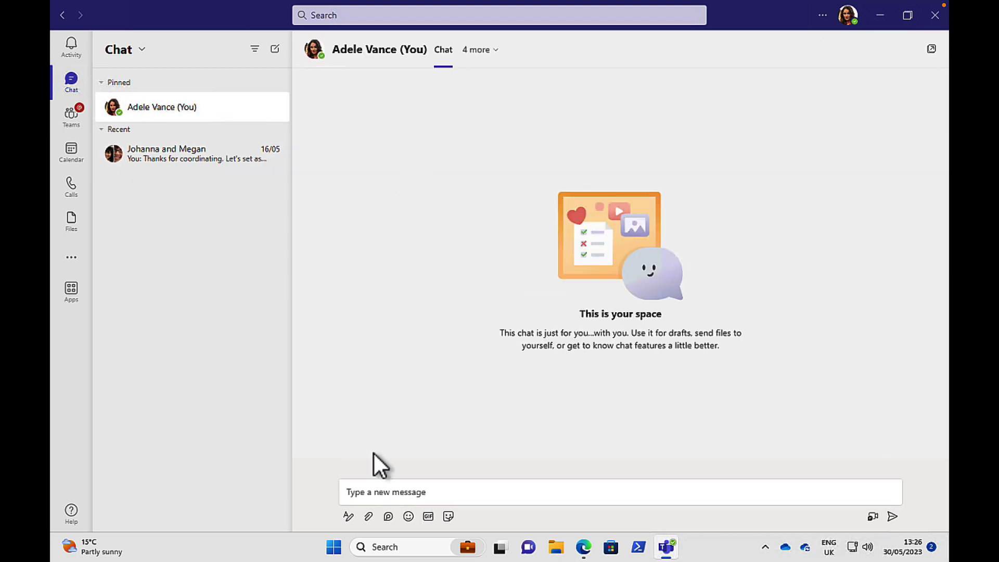
click(372, 491)
text(Reminder)
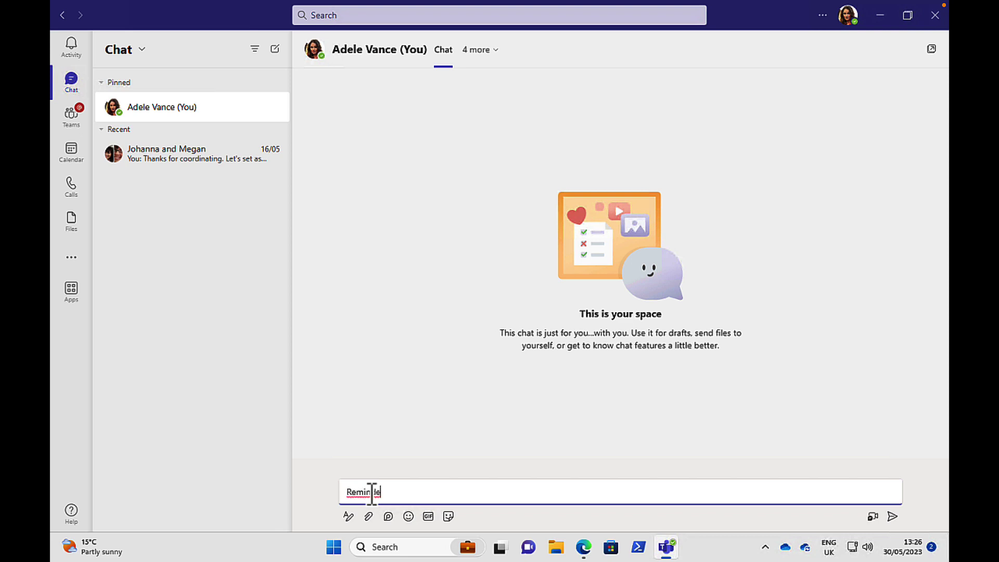
key(Return)
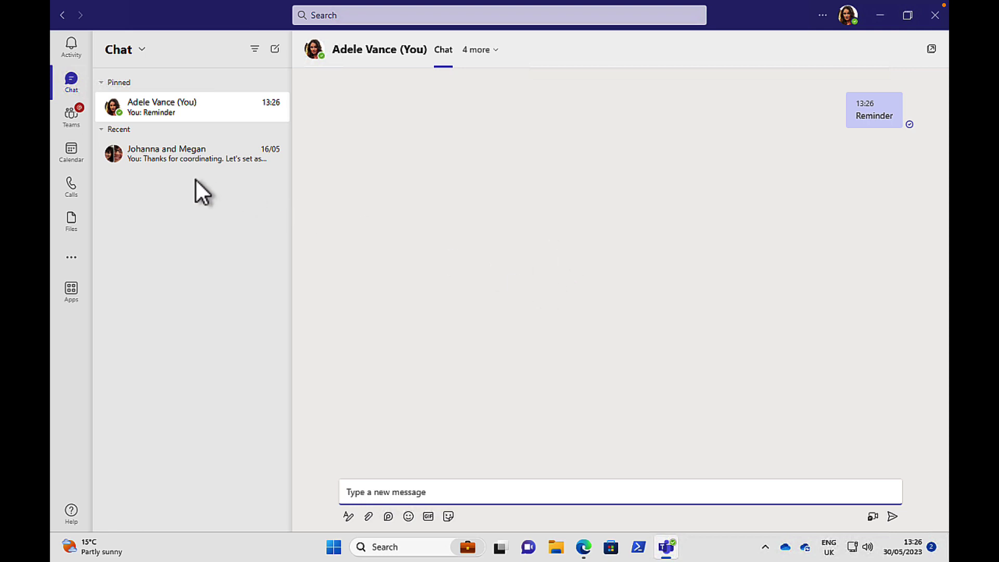
Step: Read the messages in the recent group chat and look at its option for naming the group
click(155, 161)
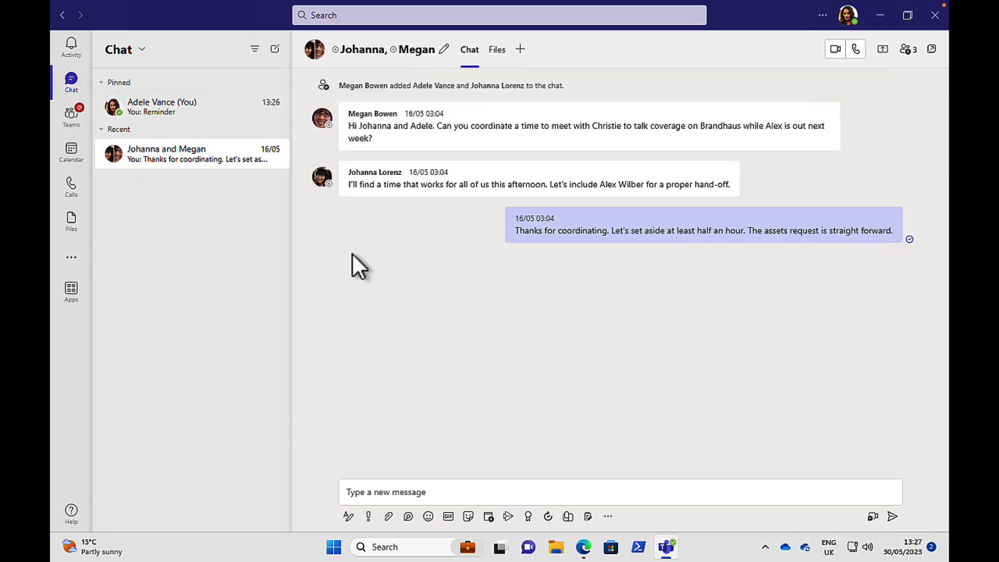
mouse_move(419, 135)
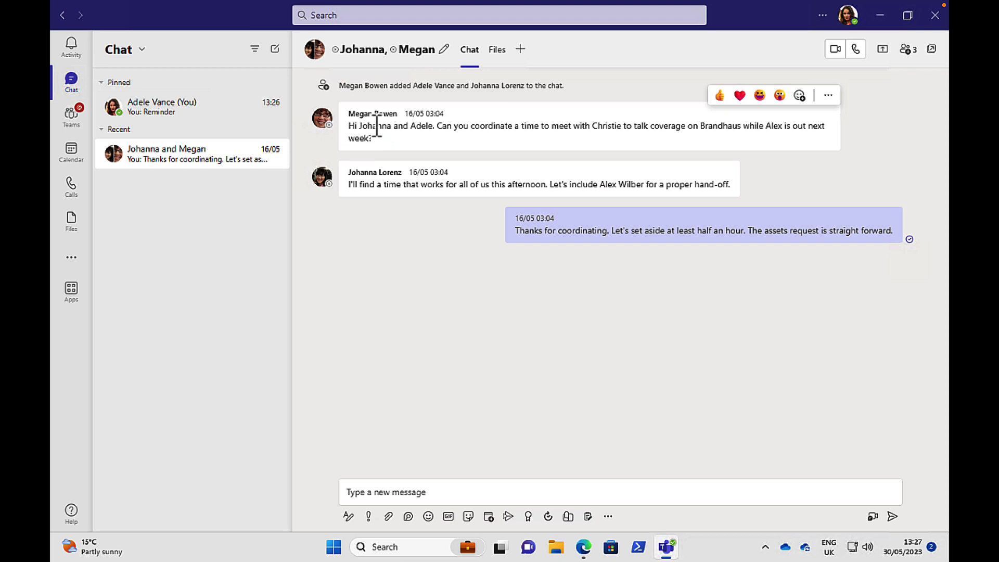
mouse_move(382, 178)
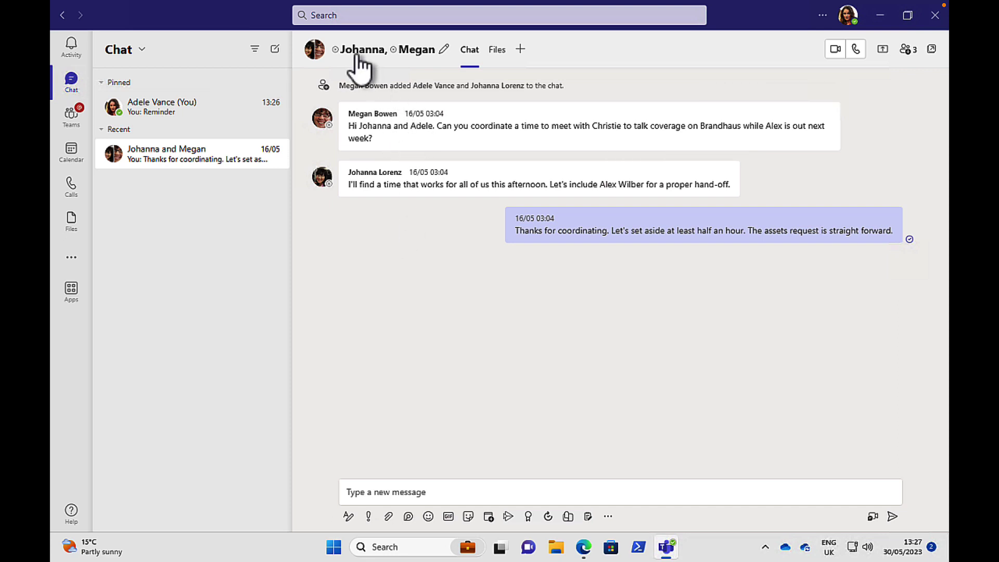
mouse_move(356, 52)
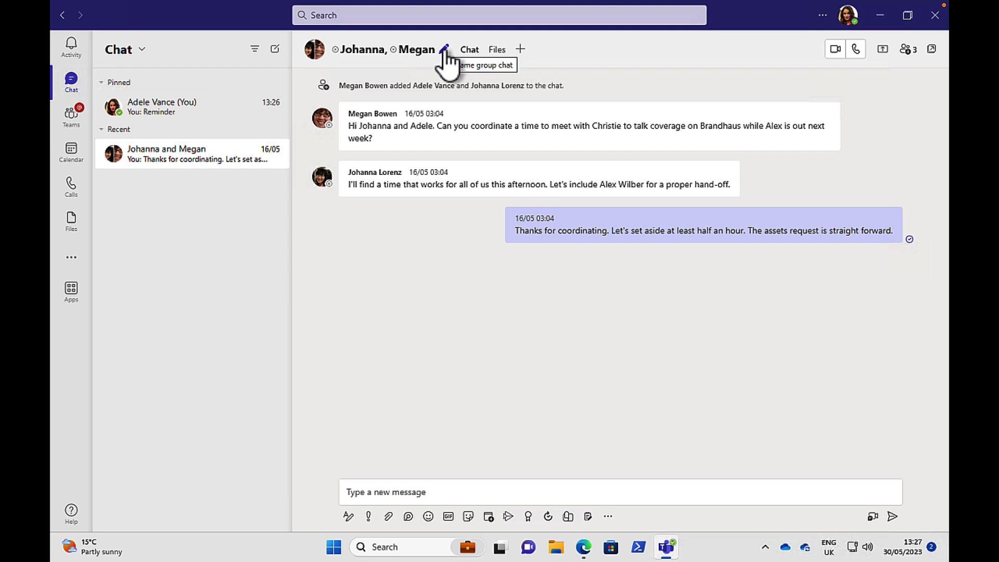
click(444, 50)
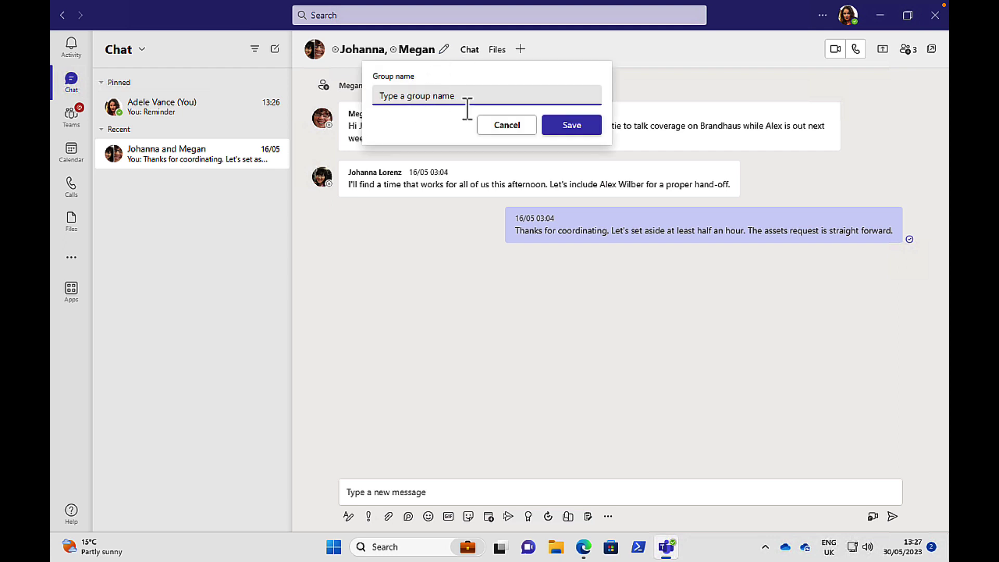
click(509, 126)
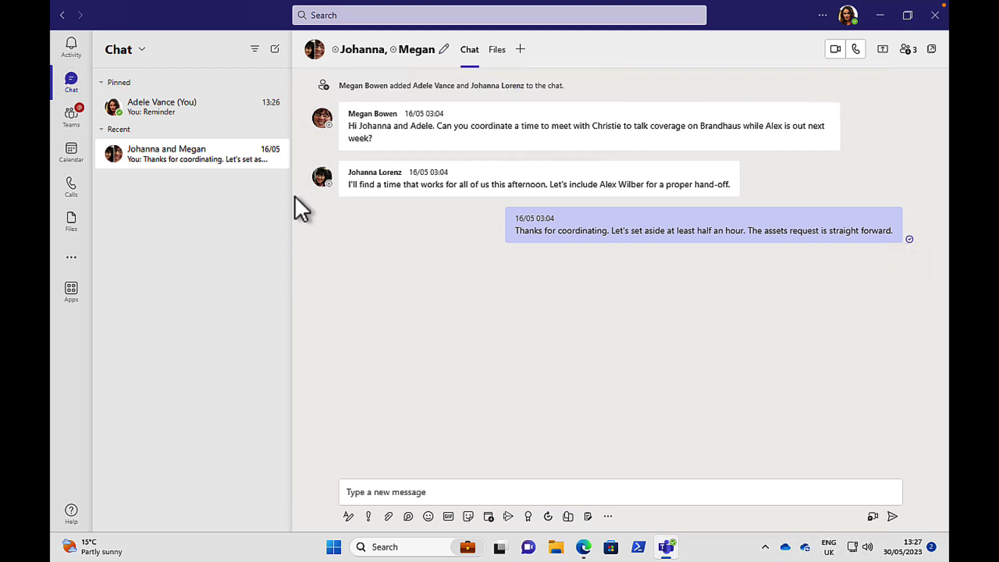
Step: Start a new one-to-one chat with the director, found by first name, and send a "Hi" greeting that includes the first name
click(275, 49)
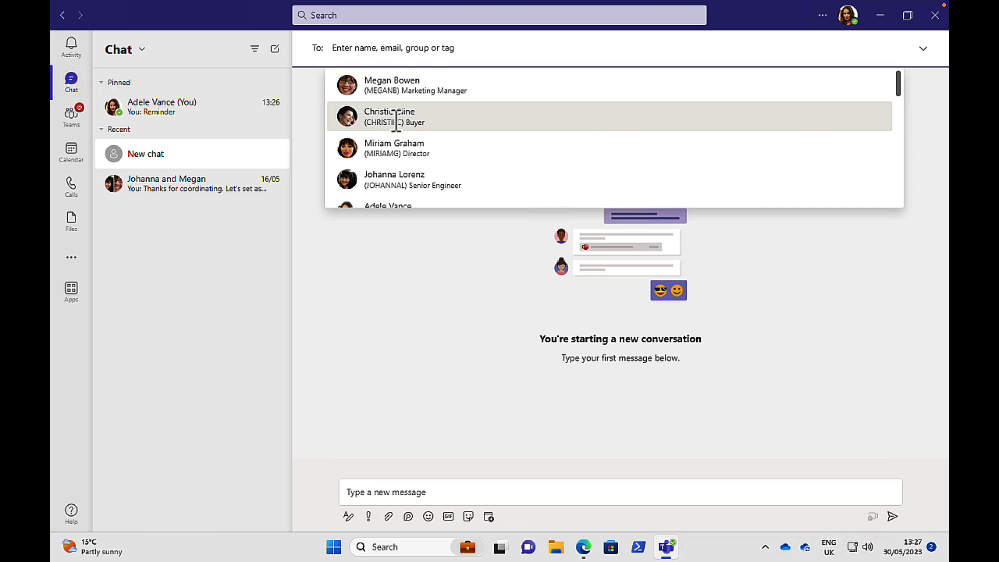
text(ne)
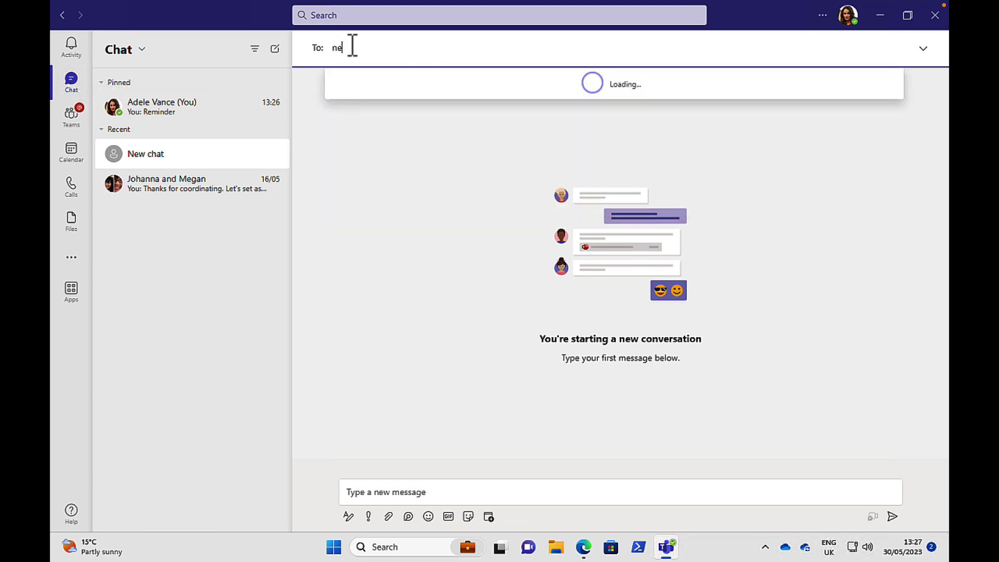
text(stor)
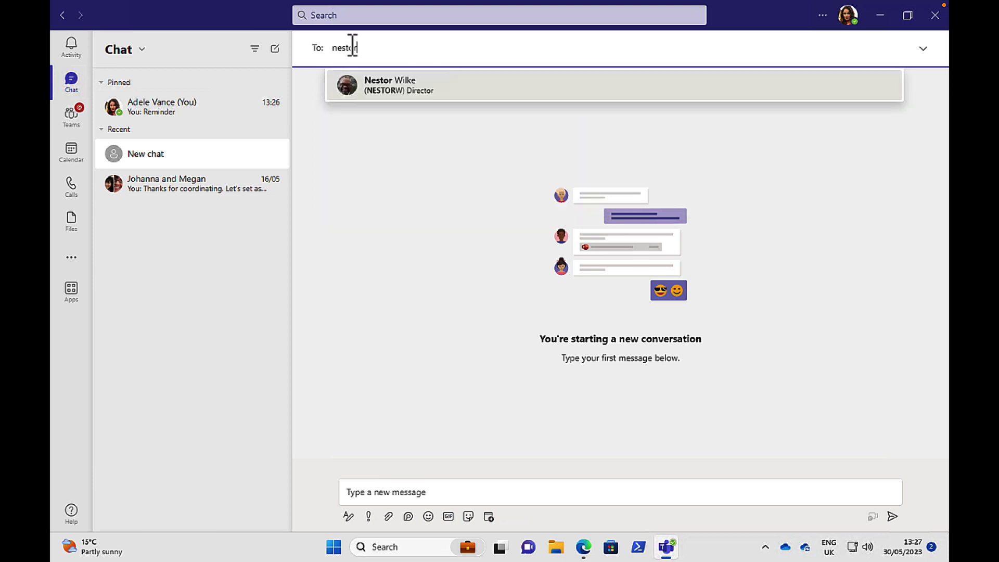
click(373, 83)
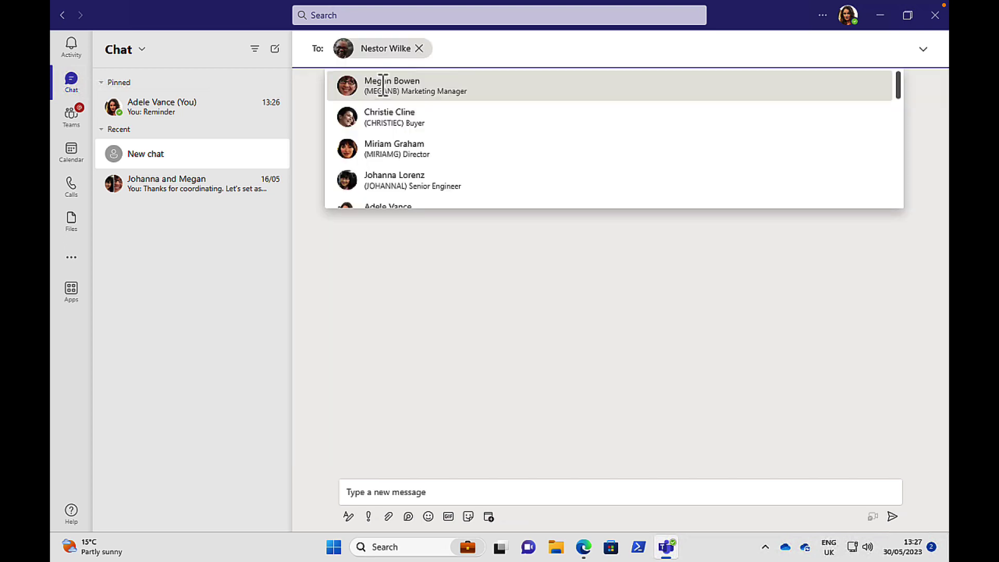
click(377, 497)
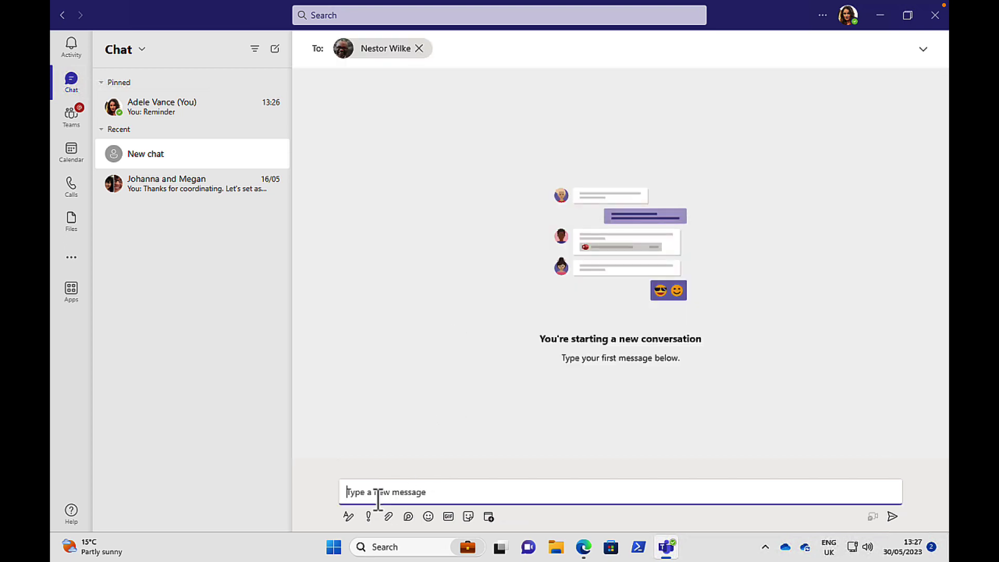
text(Hi )
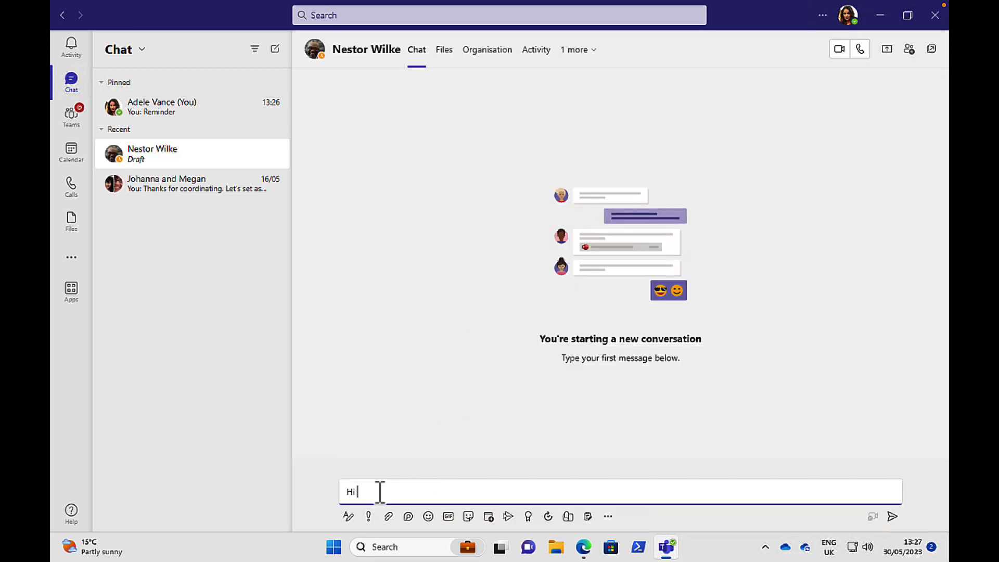
text(Nestor)
key(Return)
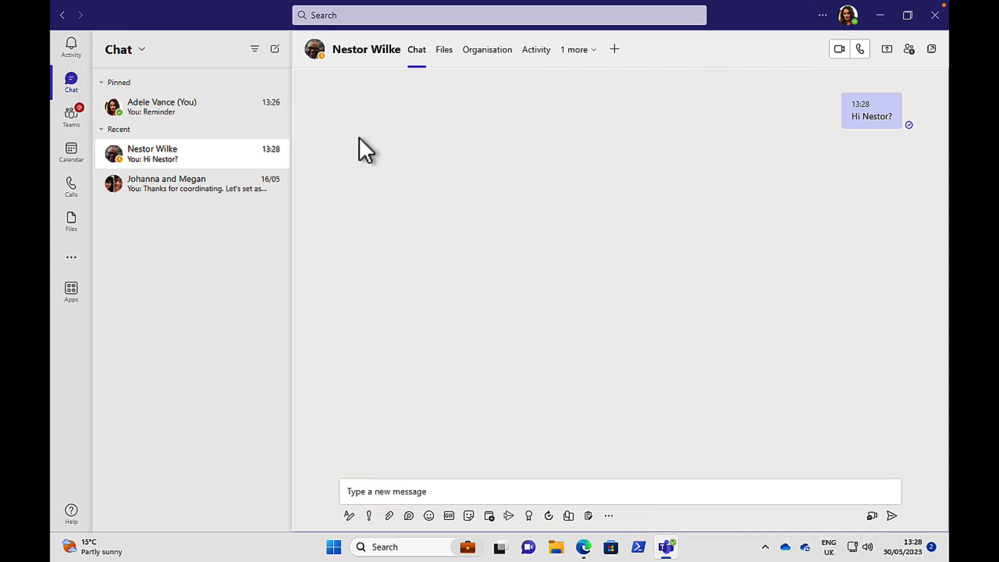
Step: Start a new group chat with the suggested buyer and director and send the message "Grp message"
mouse_move(320, 58)
click(275, 50)
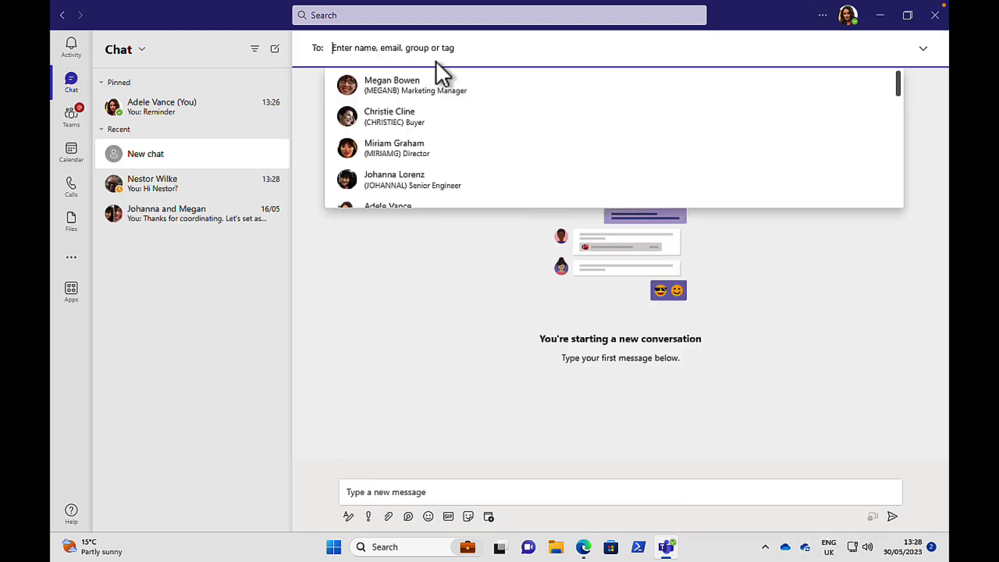
click(390, 125)
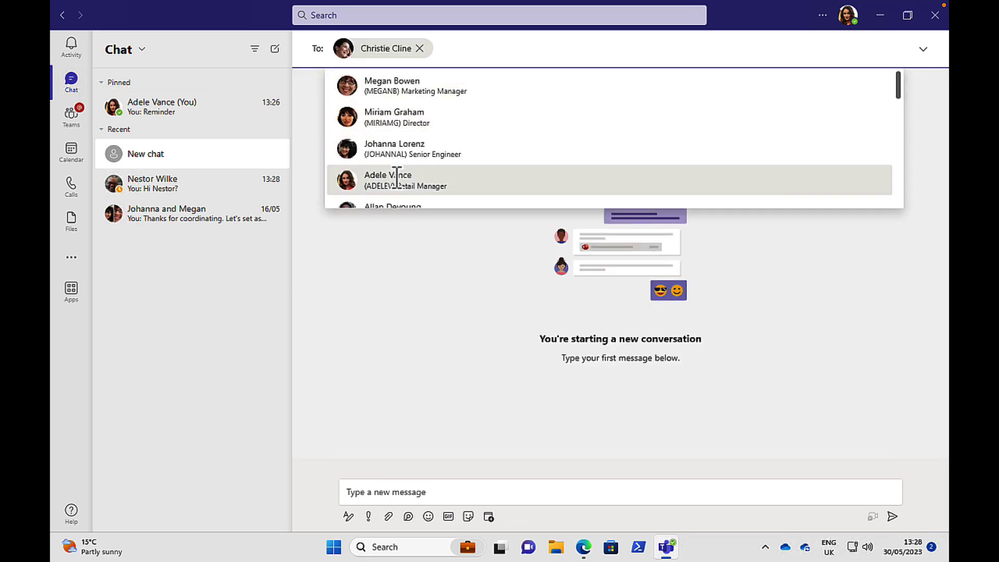
click(391, 120)
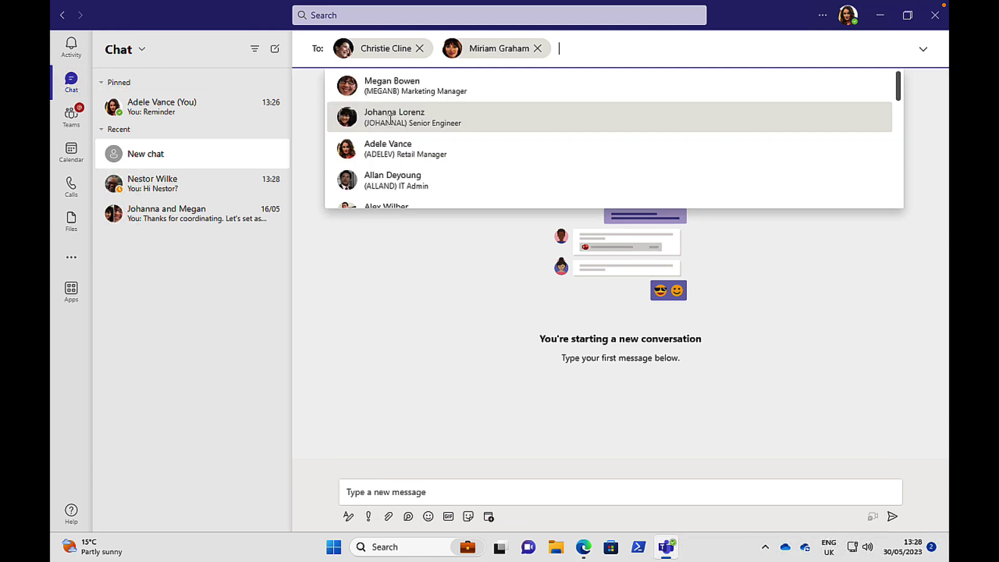
click(390, 492)
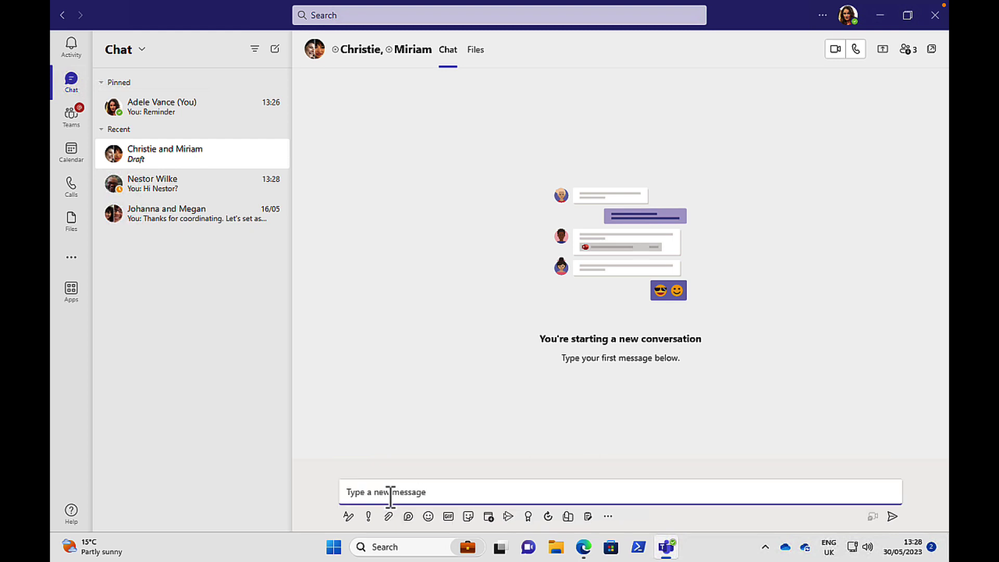
text(Grp message)
key(Return)
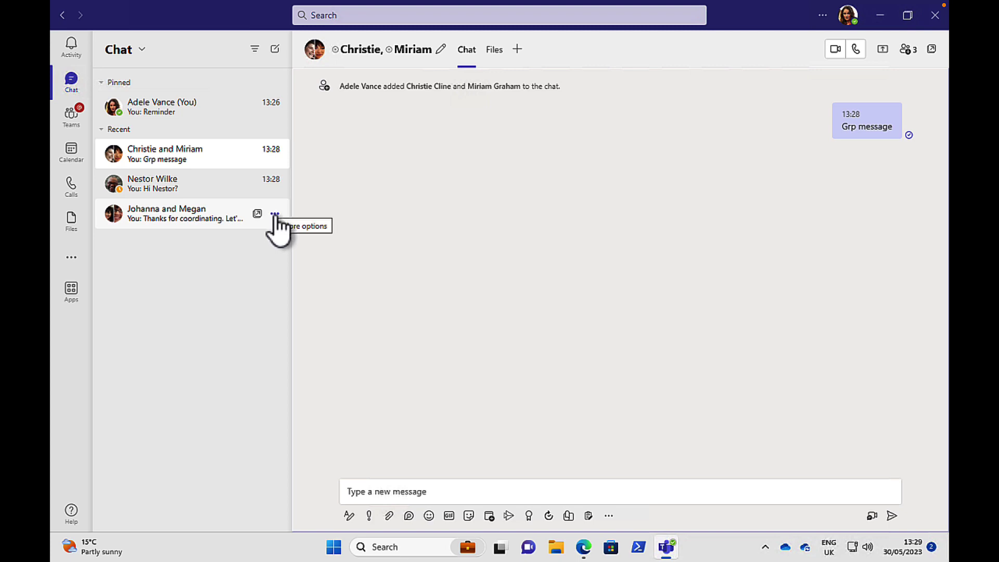
Step: Pin the oldest group chat, dated 16/05, and pop it out into its own window
click(274, 214)
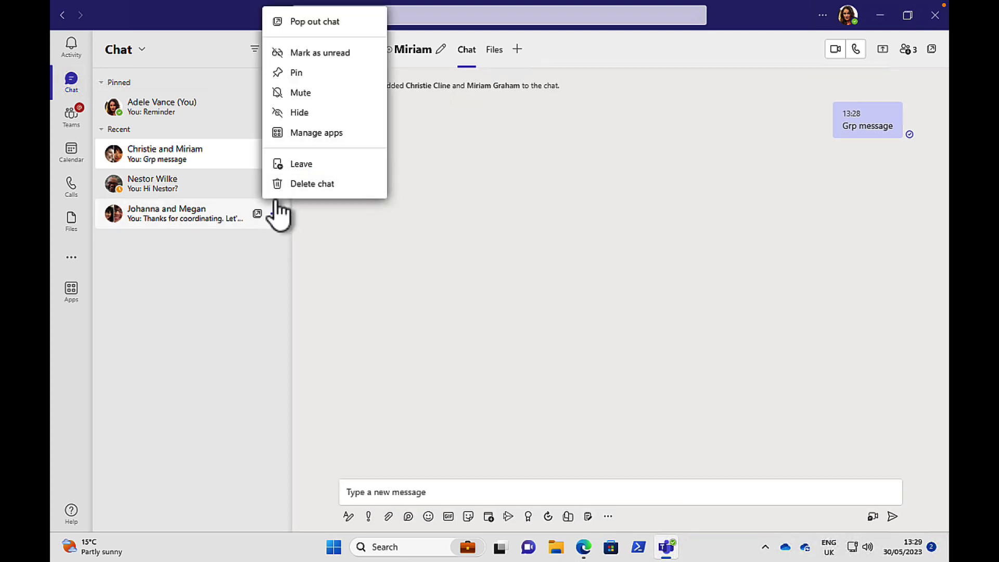
click(301, 76)
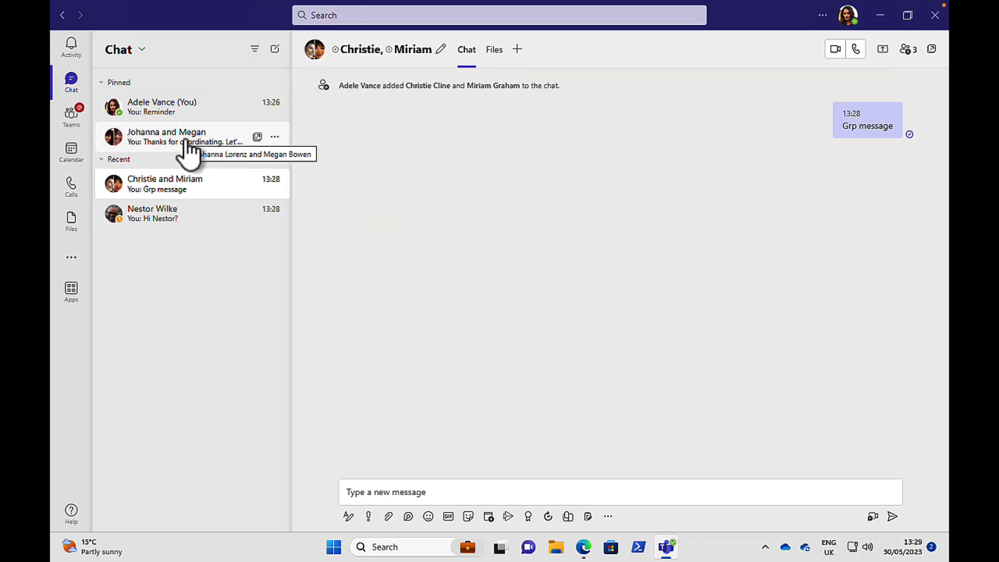
click(274, 137)
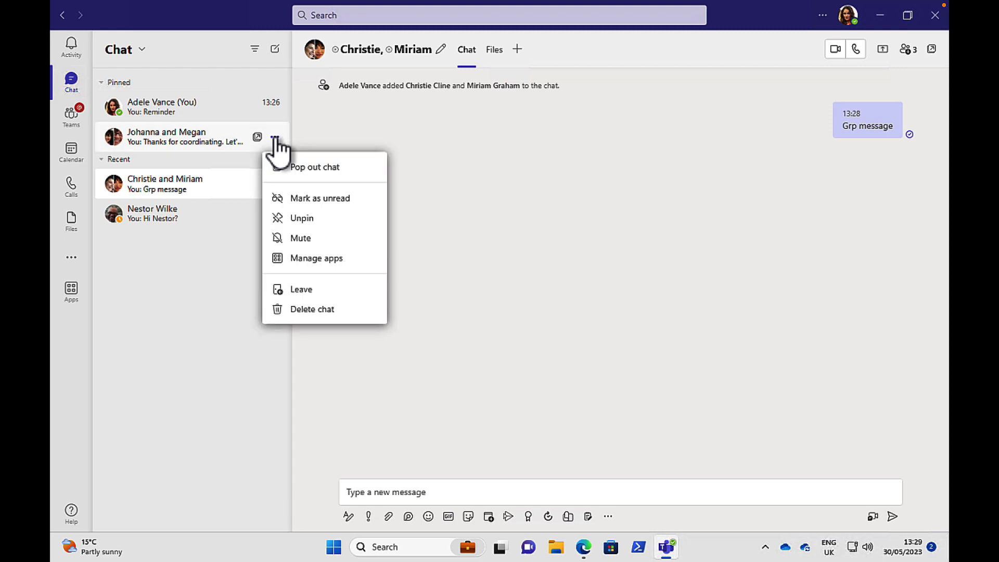
click(318, 168)
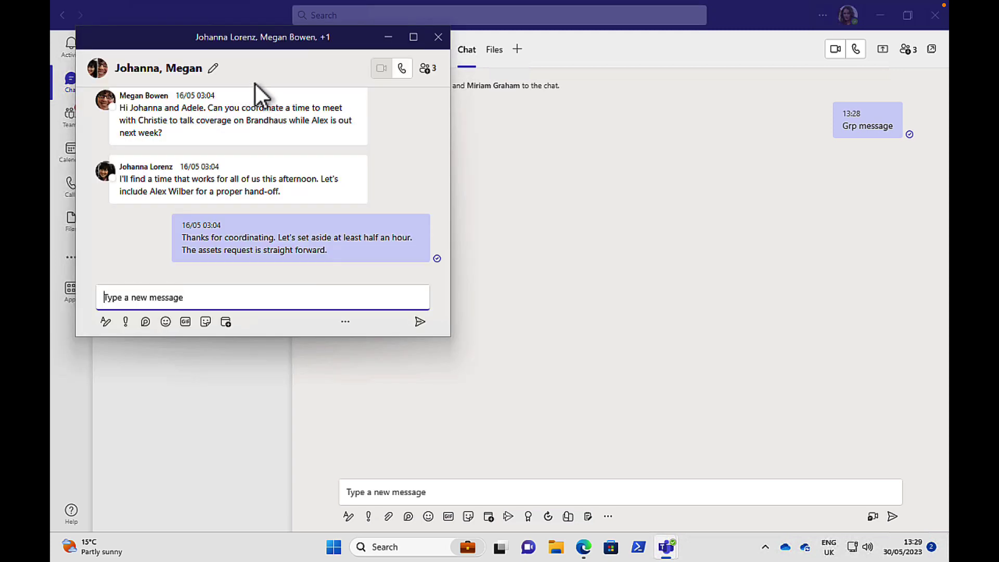
Step: Close the popped-out chat window and review the further options available for the pinned group chat dated 16/05
click(438, 37)
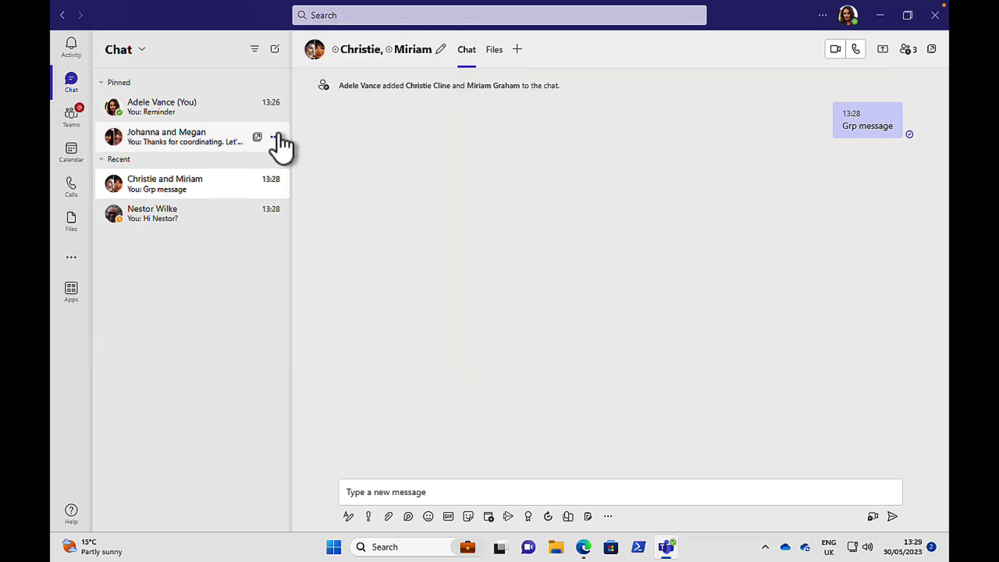
click(274, 137)
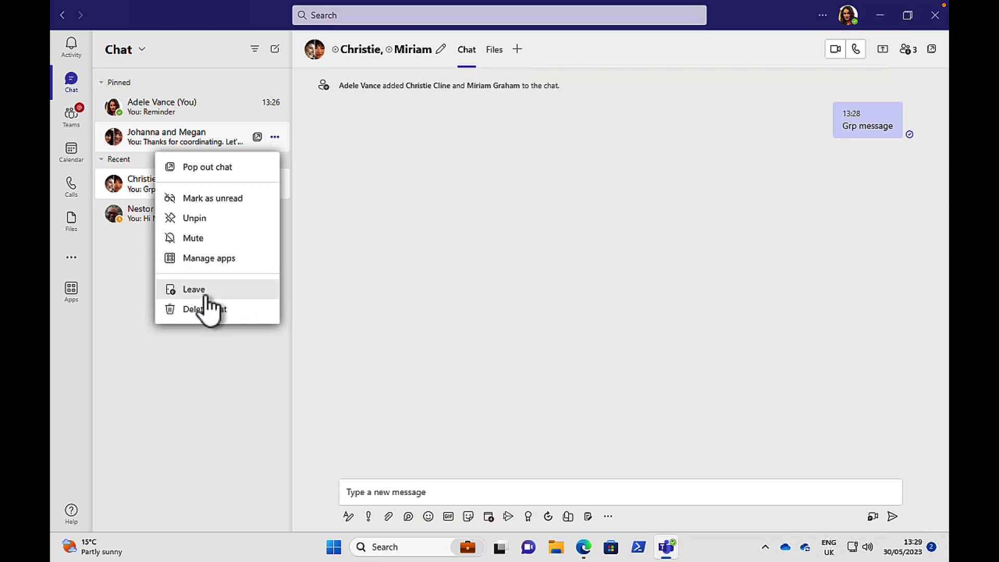
click(349, 242)
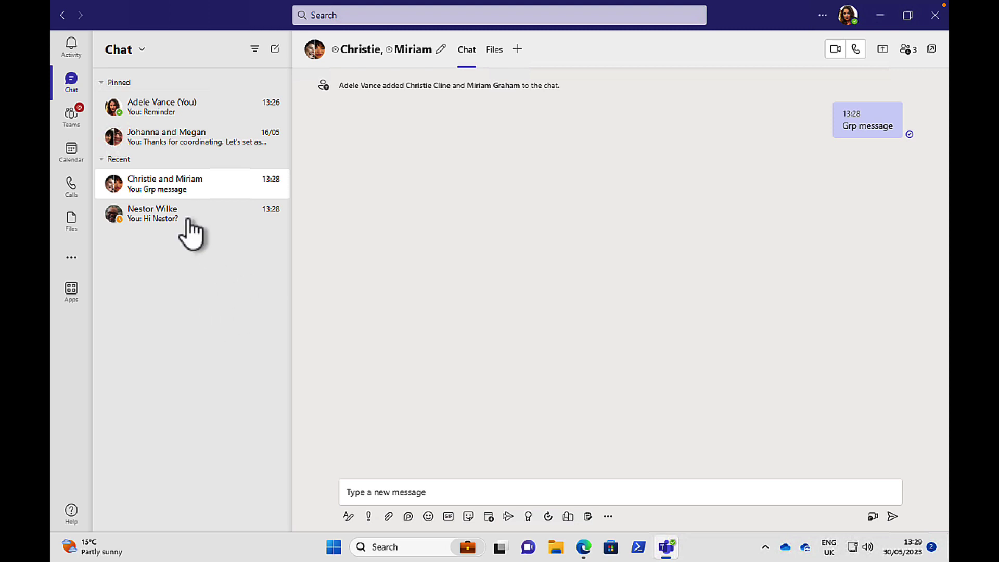
Step: Examine the privacy choices for a new channel in the Design team, and leave the form without creating a channel
click(71, 116)
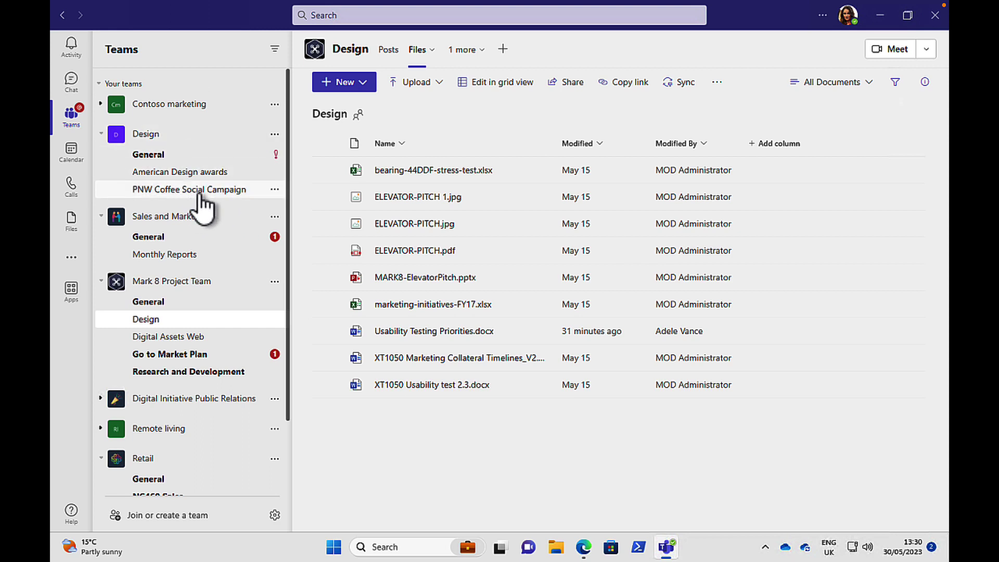
click(275, 135)
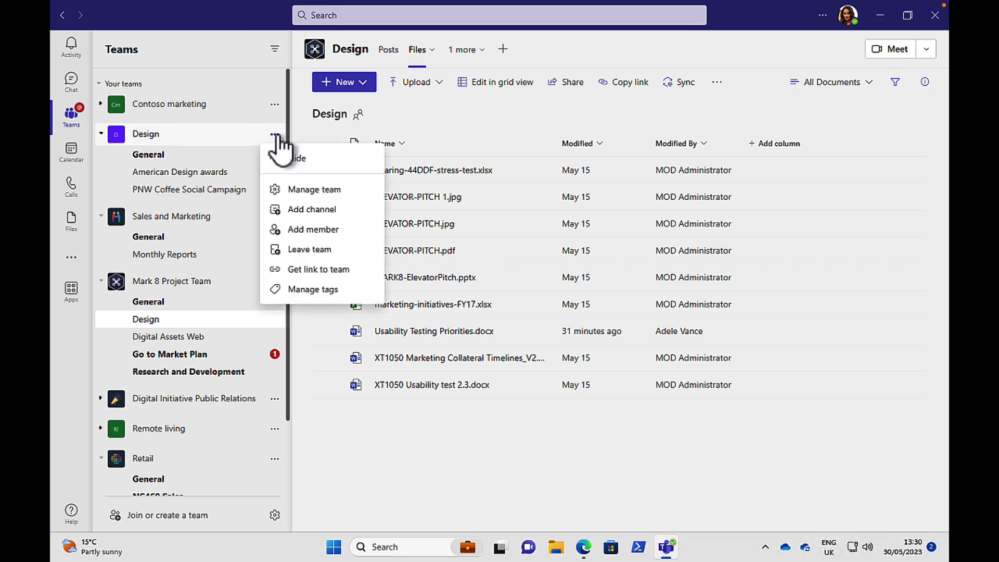
click(313, 210)
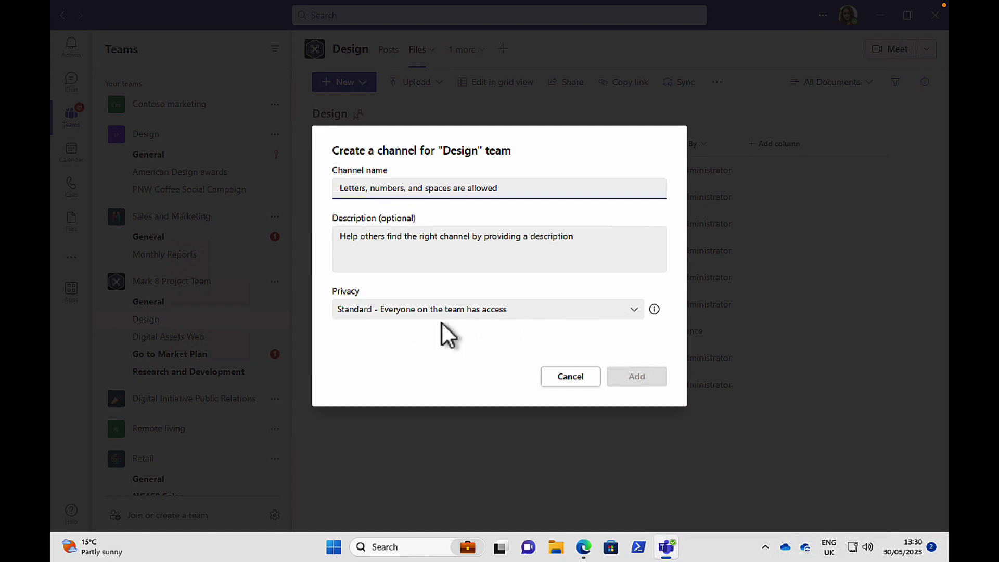
click(628, 313)
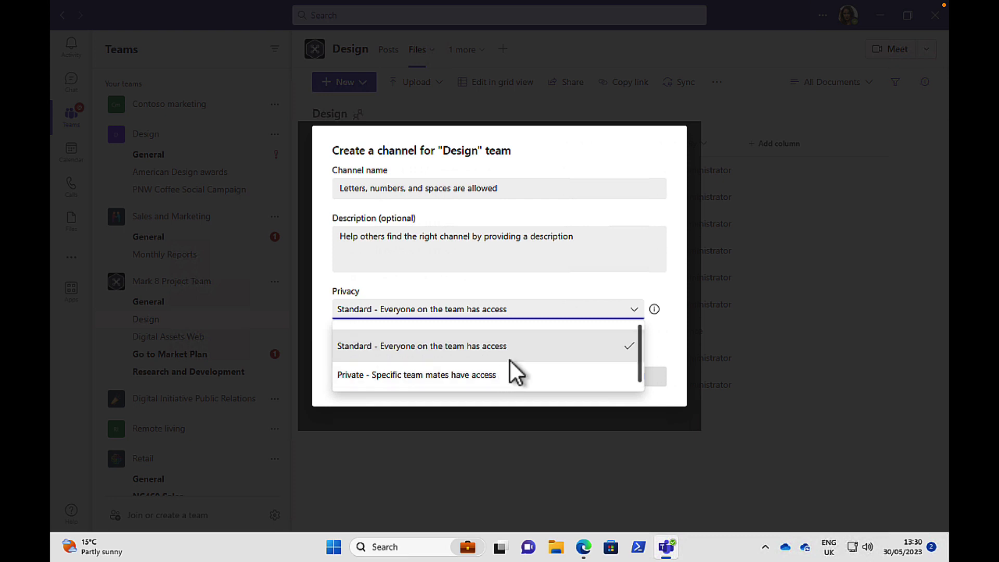
scroll(580, 345, down, 1)
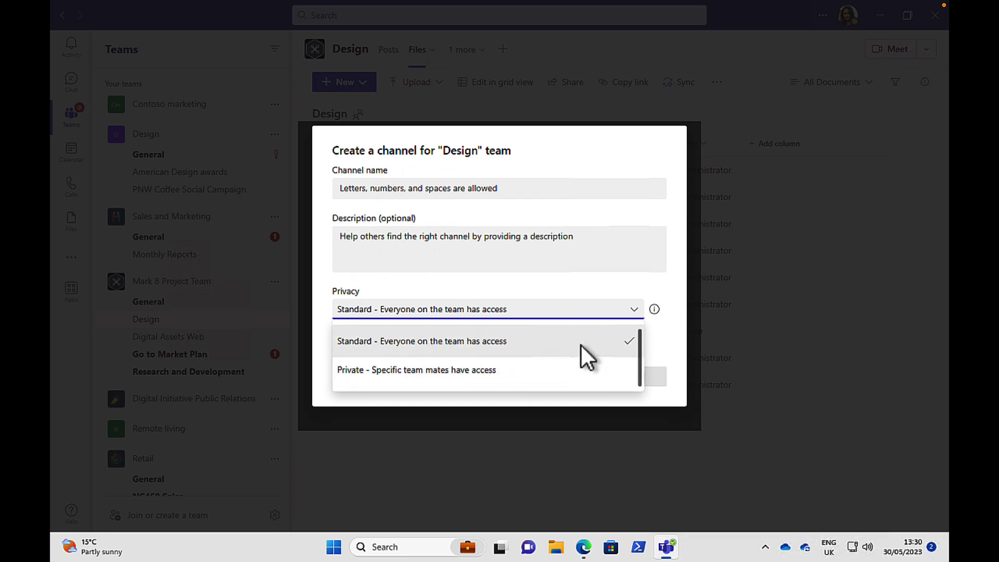
click(664, 342)
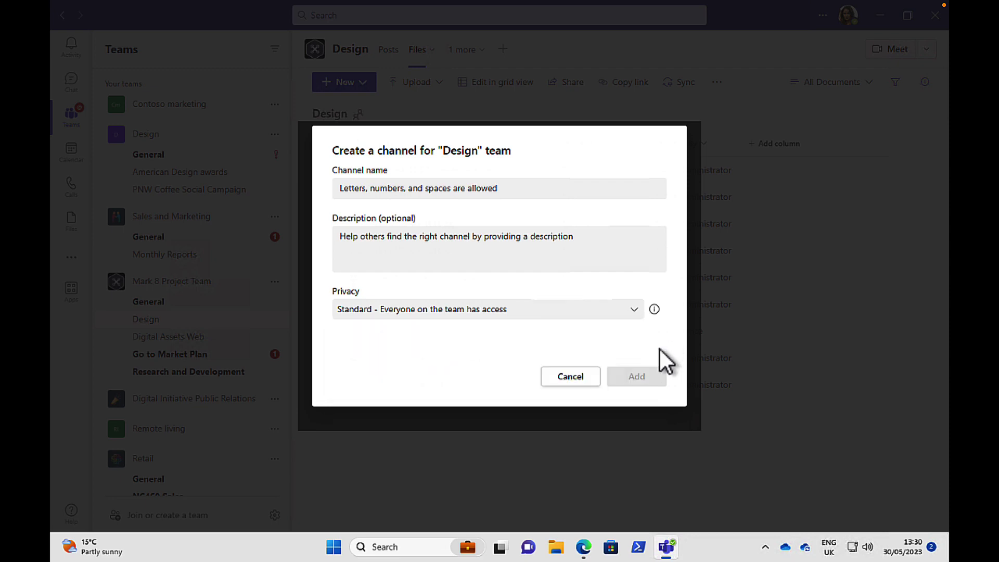
click(572, 380)
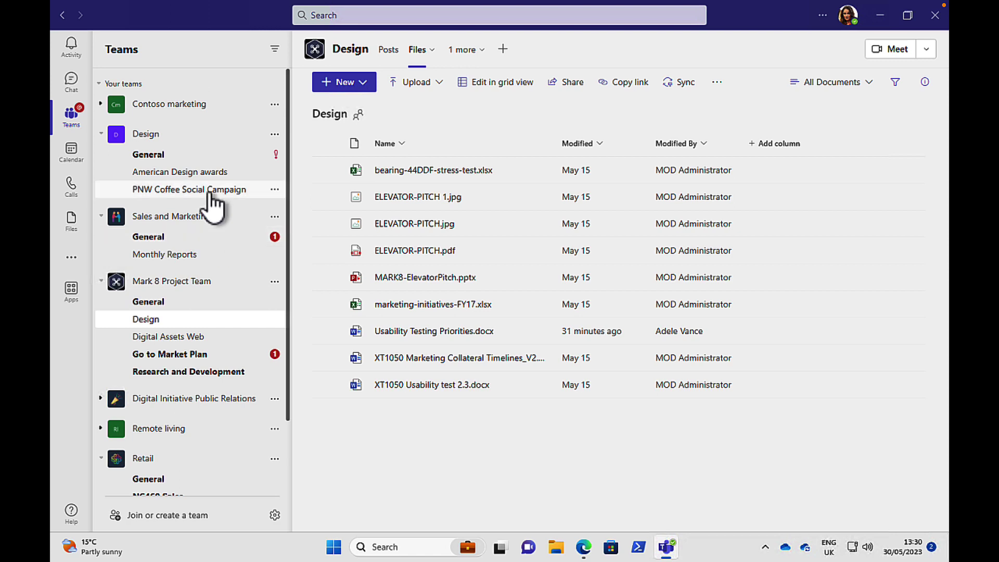
Step: Post a new conversation reading "Hello team" with a grinning smiley in the Sales and Marketing team's General channel
click(148, 237)
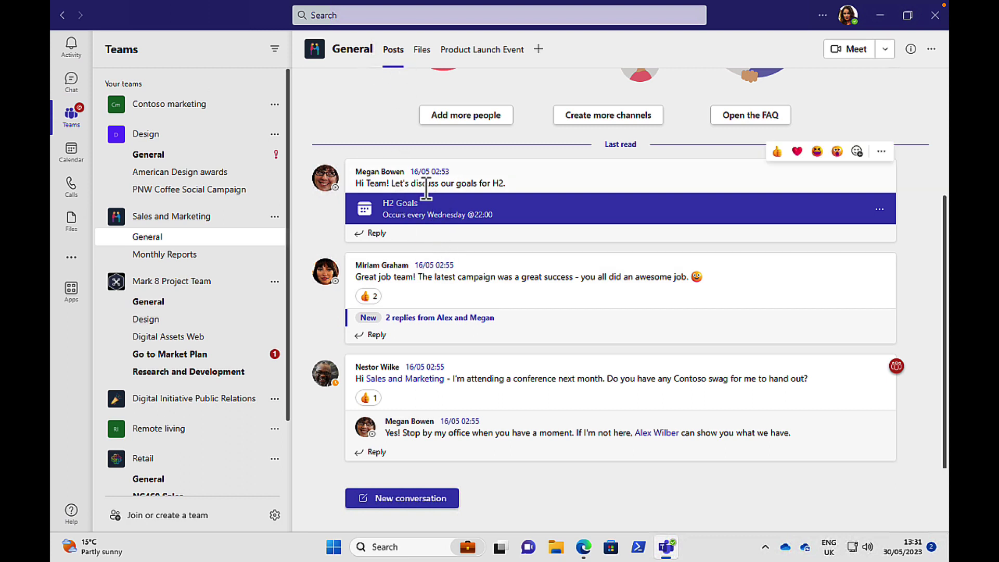
click(398, 500)
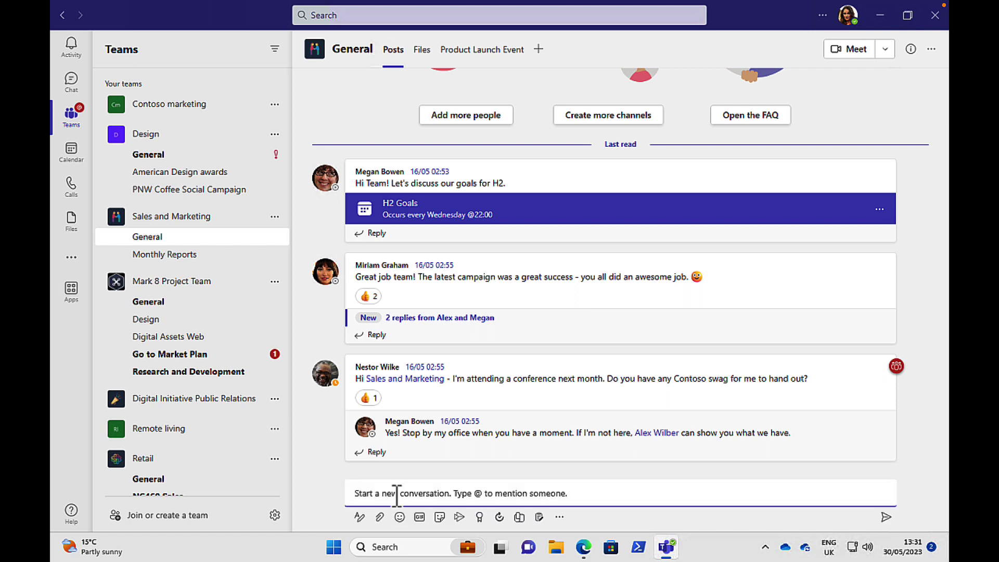
text(Hell)
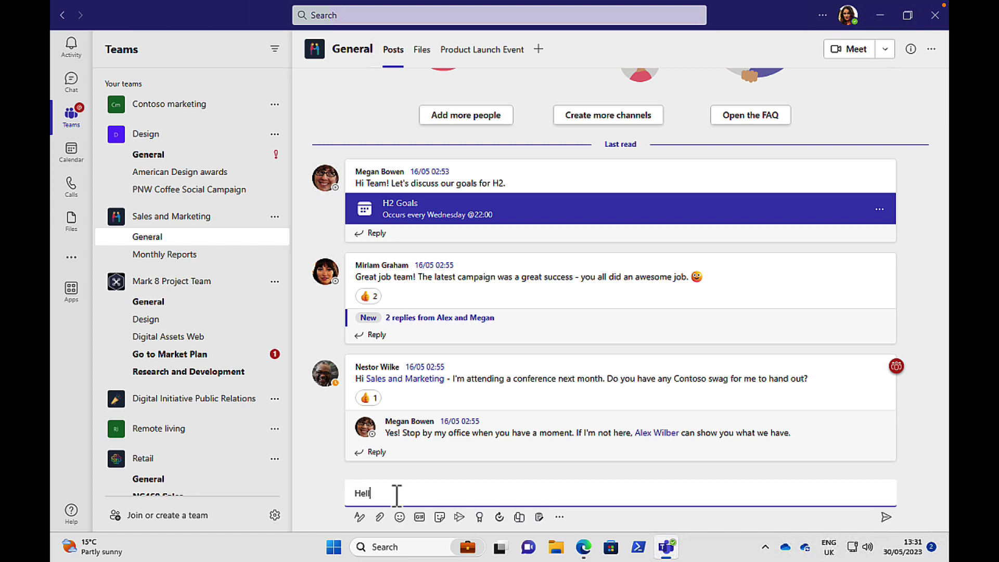
text(o team)
click(399, 516)
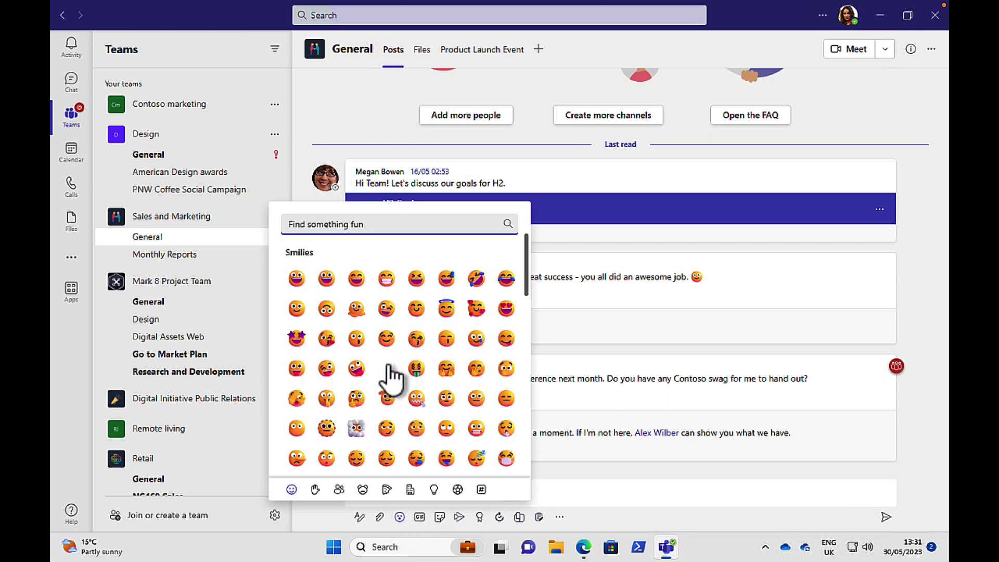
click(327, 279)
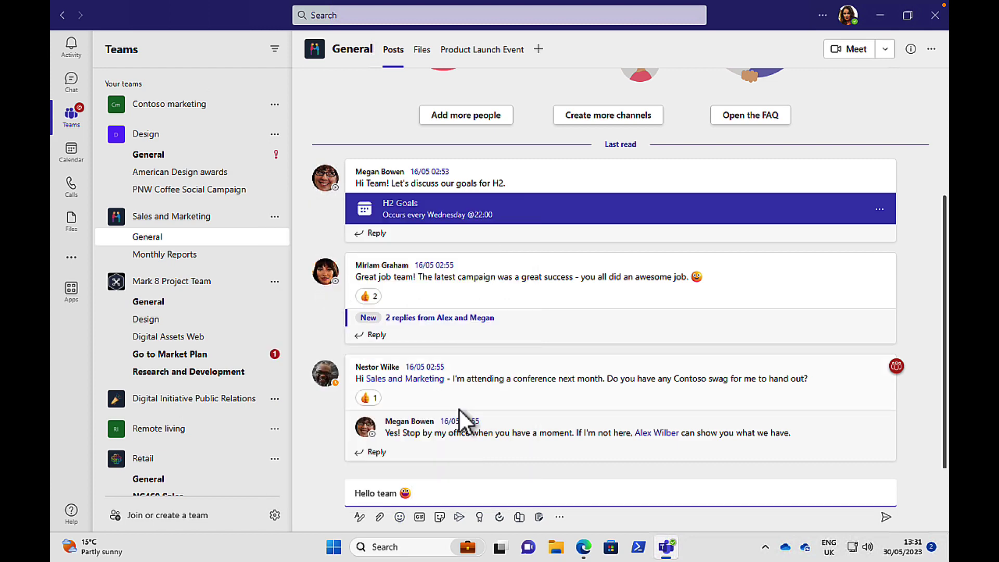
key(Return)
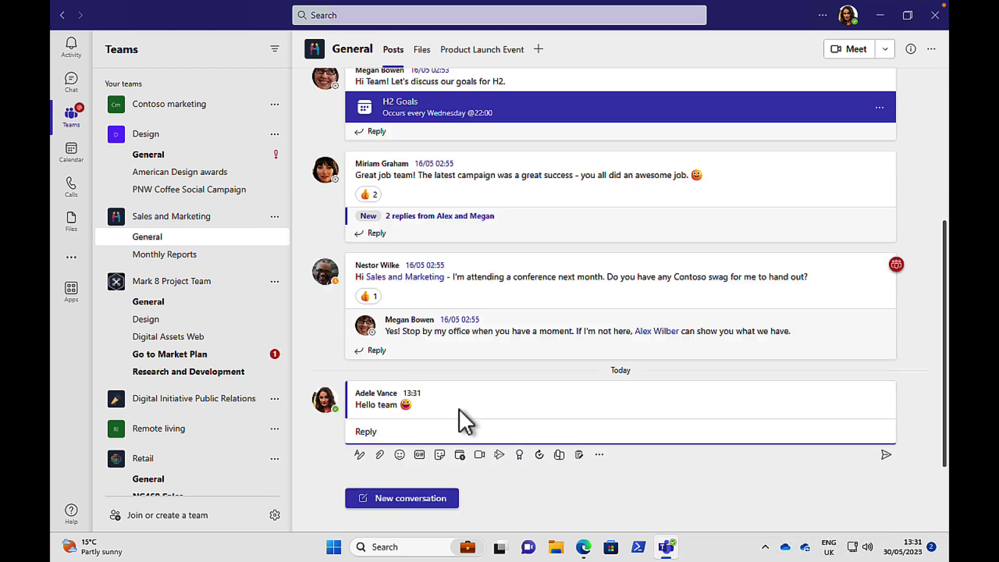
mouse_move(498, 324)
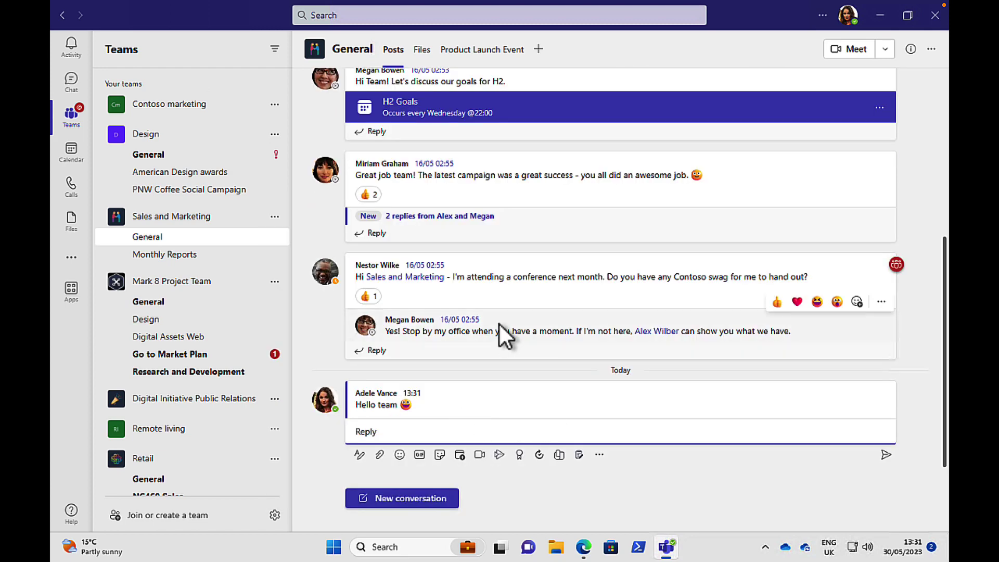
Step: View the General channel's files and review which kinds of new files can be created there
click(426, 54)
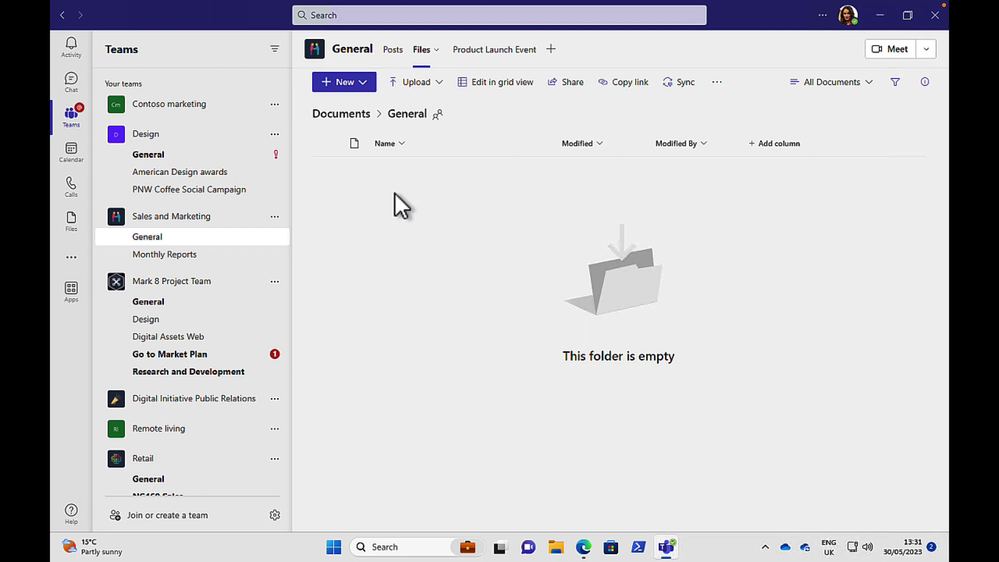
click(364, 86)
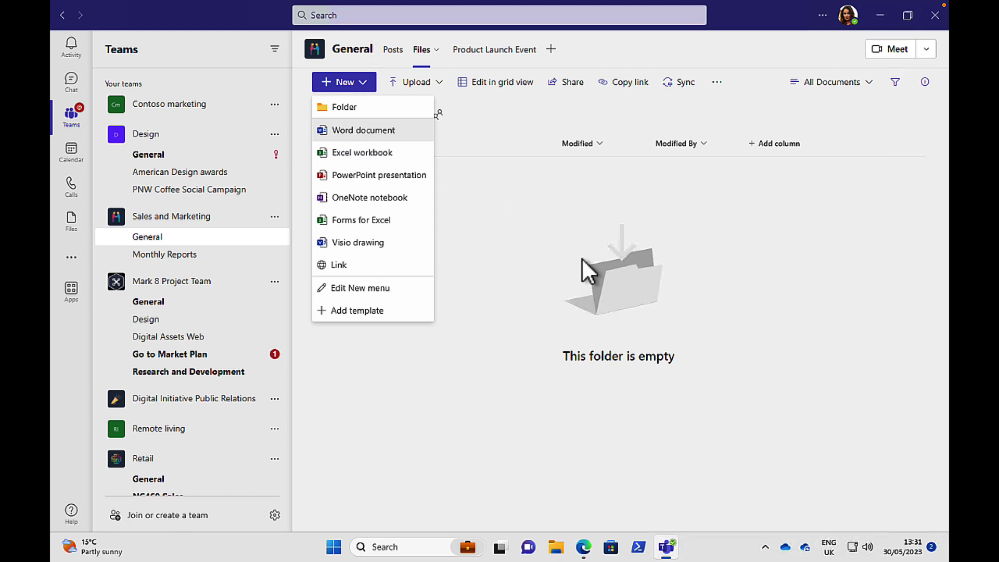
click(530, 237)
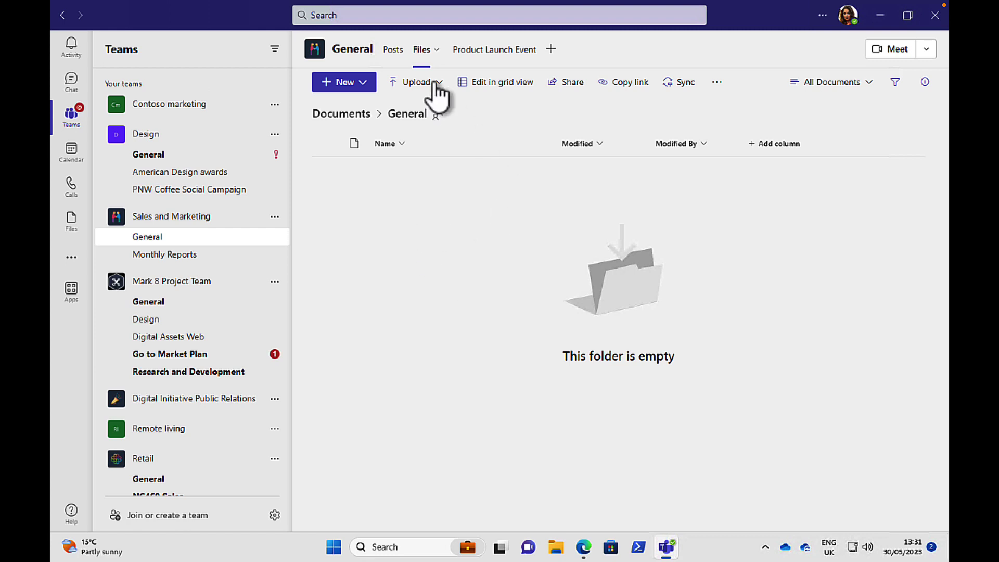
Step: View the channel's Product Launch Event board and look over the apps that can be added as a tab
click(484, 51)
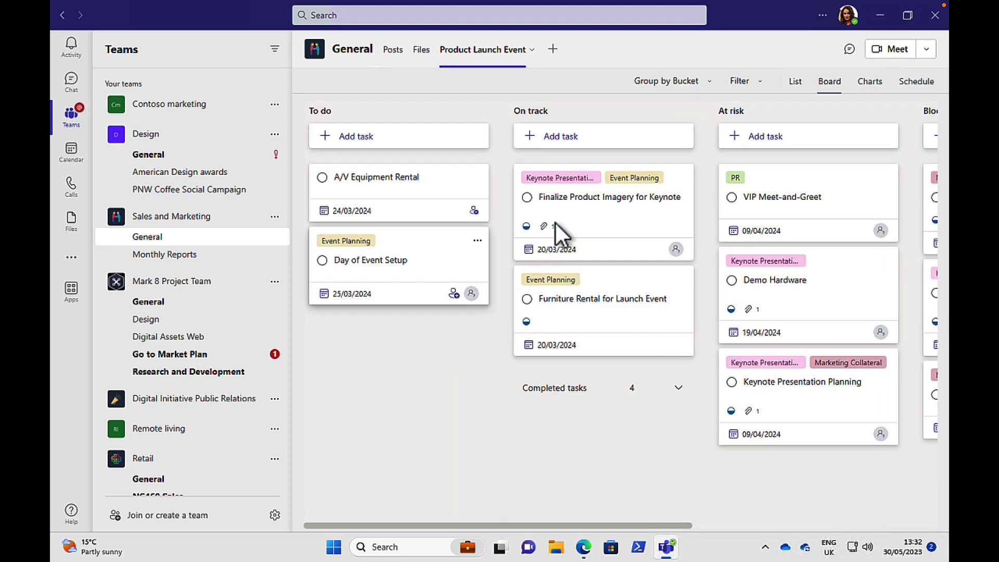
click(552, 49)
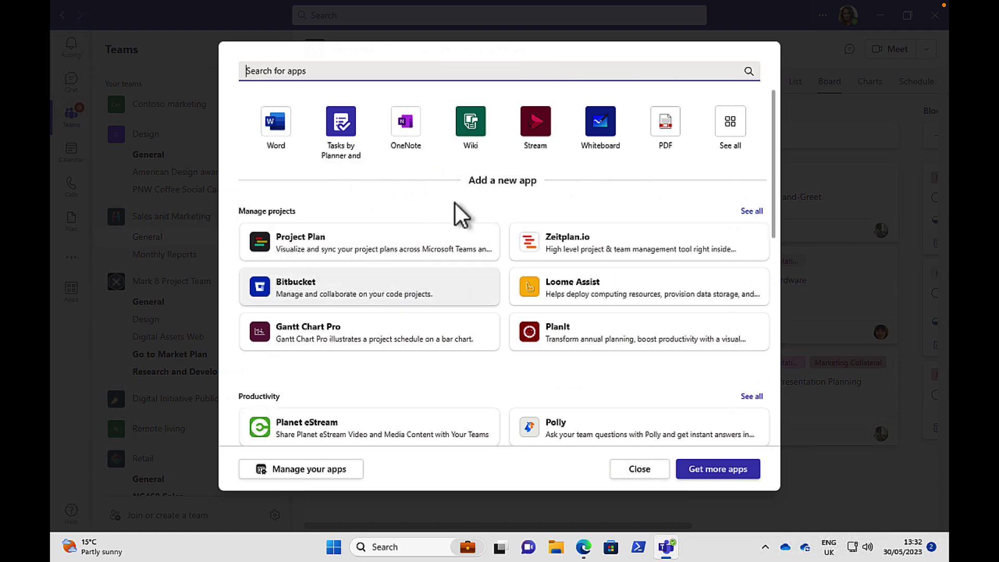
click(639, 470)
Step: Schedule an online meeting titled "Meeting" for 30/05/2023 from 13:30 to 14:00 and send the invitation to the director
click(74, 156)
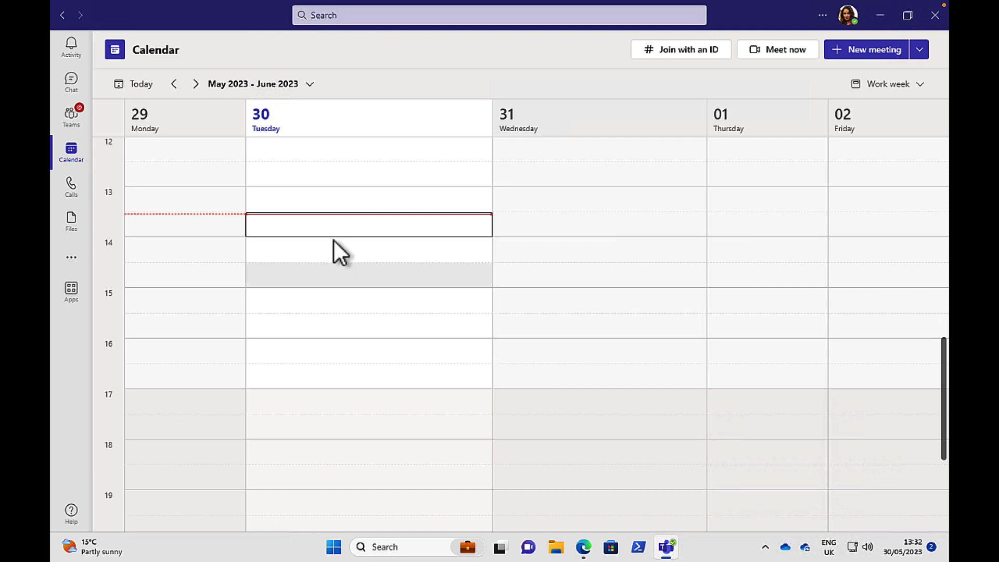
click(288, 227)
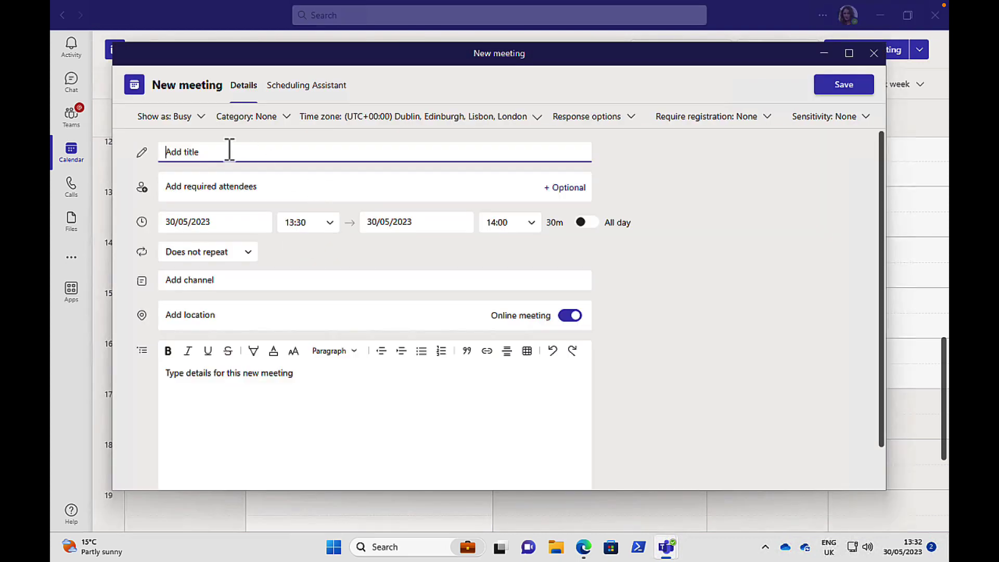
text(Meeting)
click(222, 188)
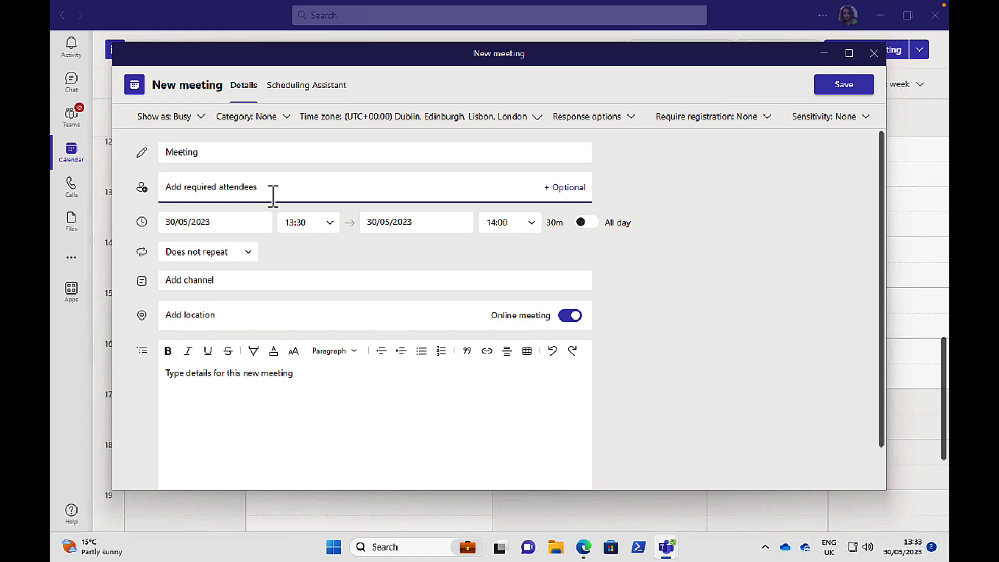
text(nes)
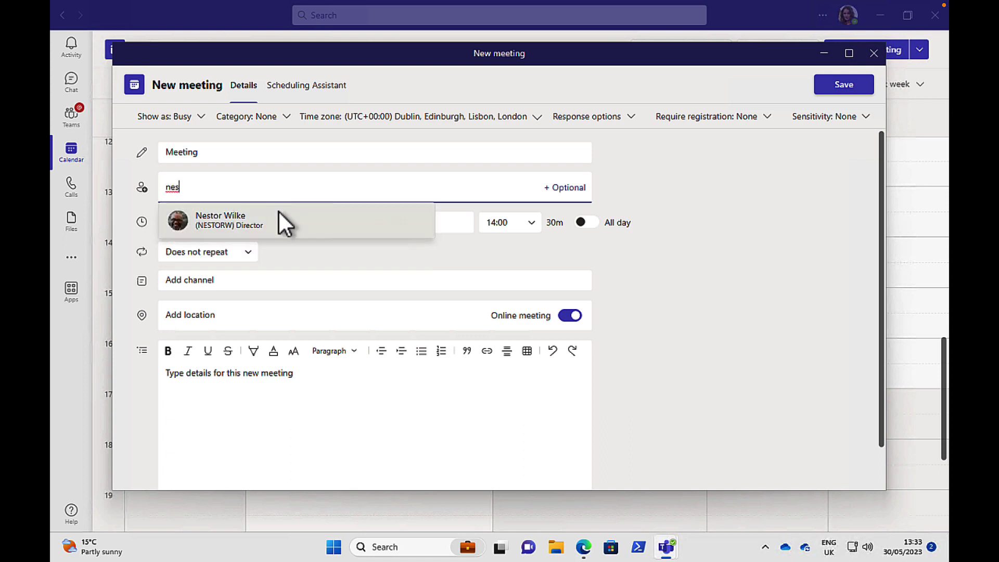
click(232, 224)
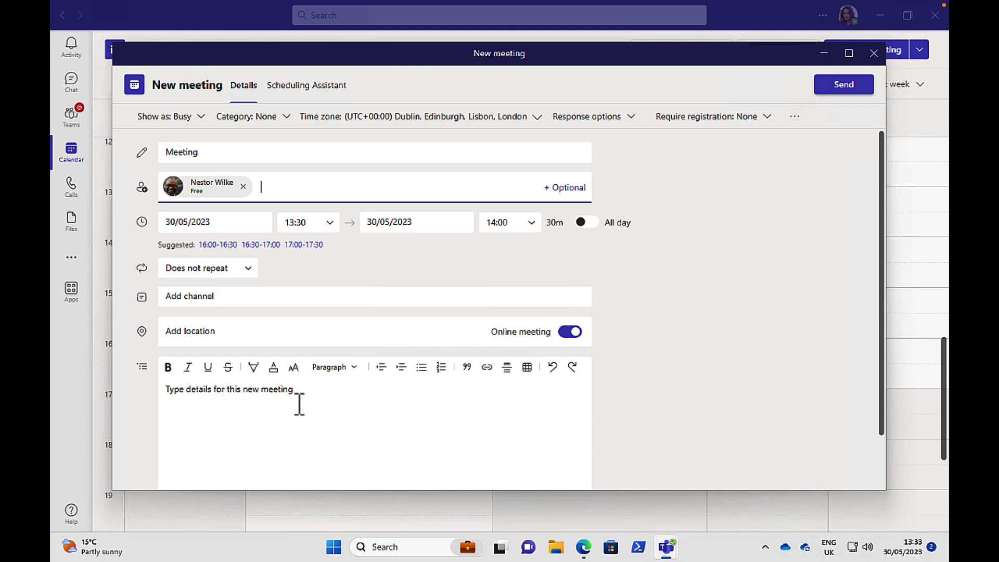
click(847, 88)
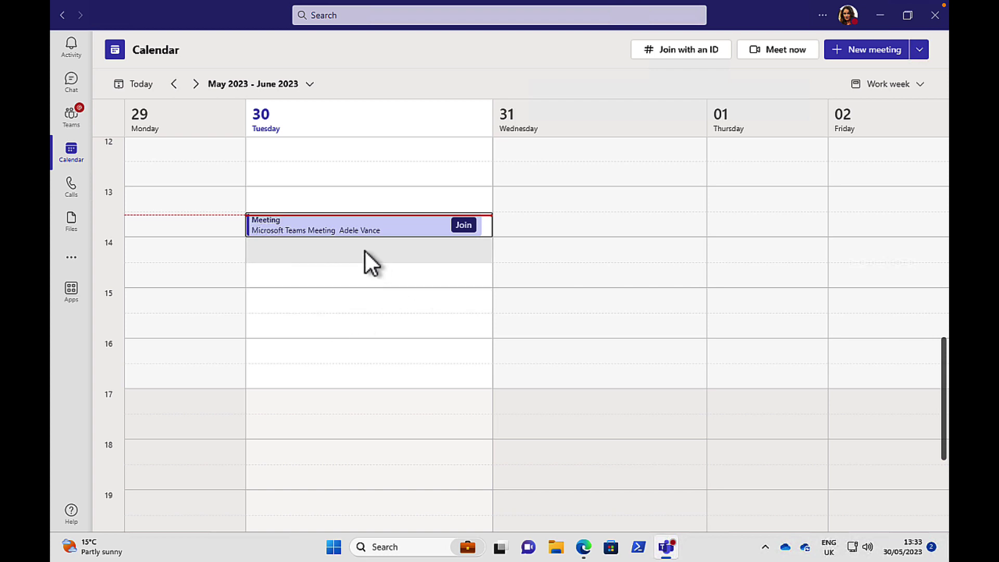
Step: Check the video and audio options for joining the scheduled meeting without joining, and review the new meeting types
click(463, 226)
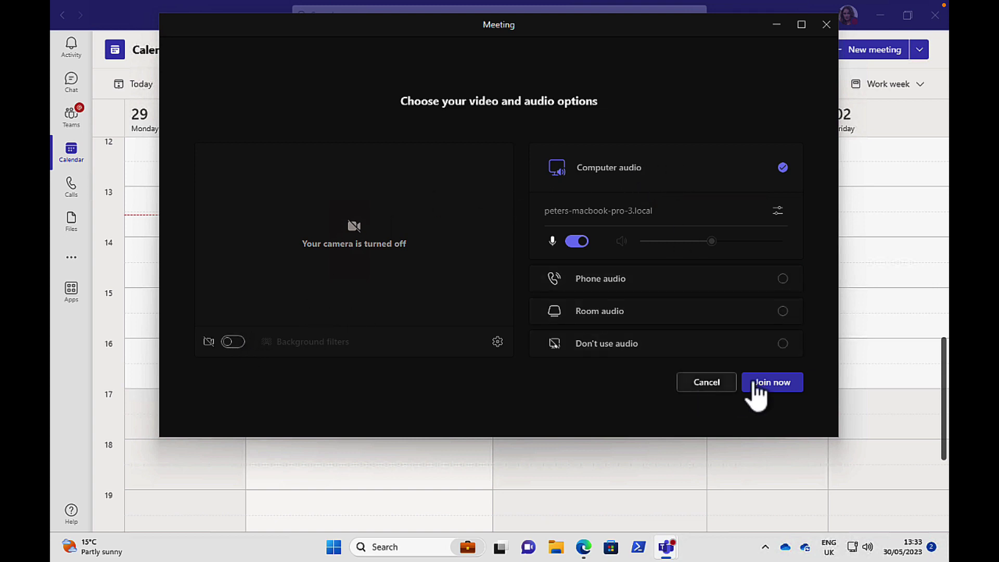
click(708, 385)
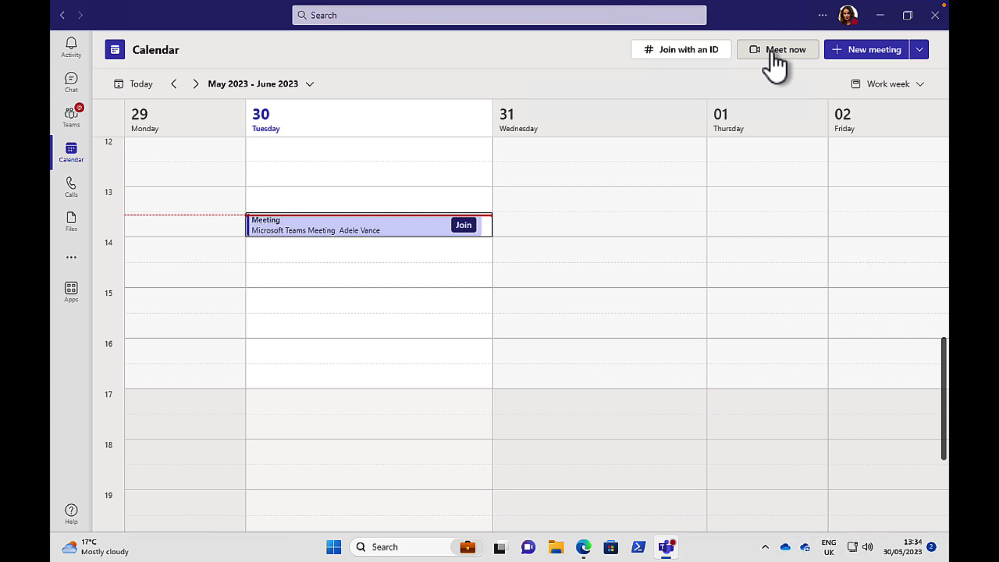
click(920, 51)
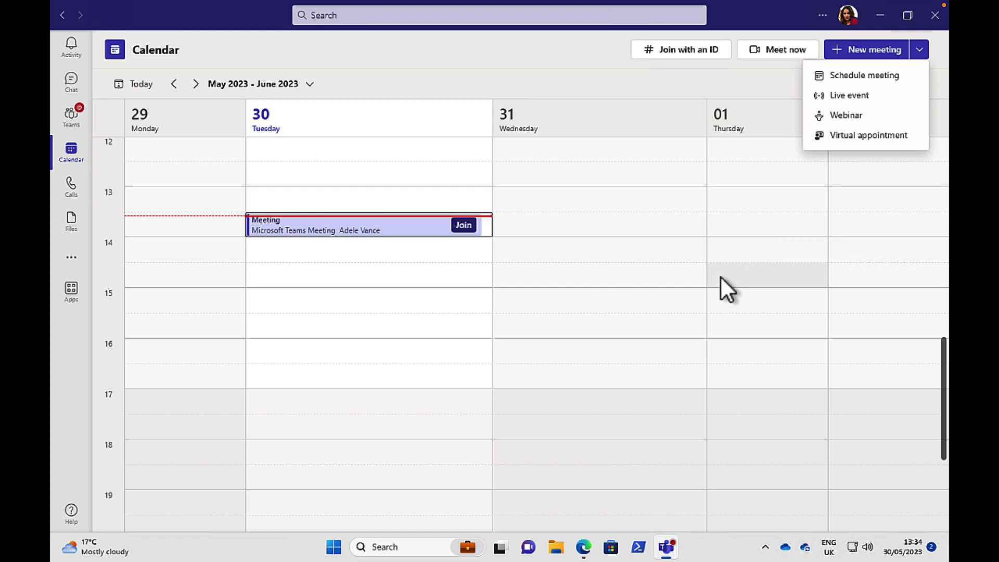
Step: Look through the call history and call contacts, and view the recent files and the personal OneDrive files
click(69, 188)
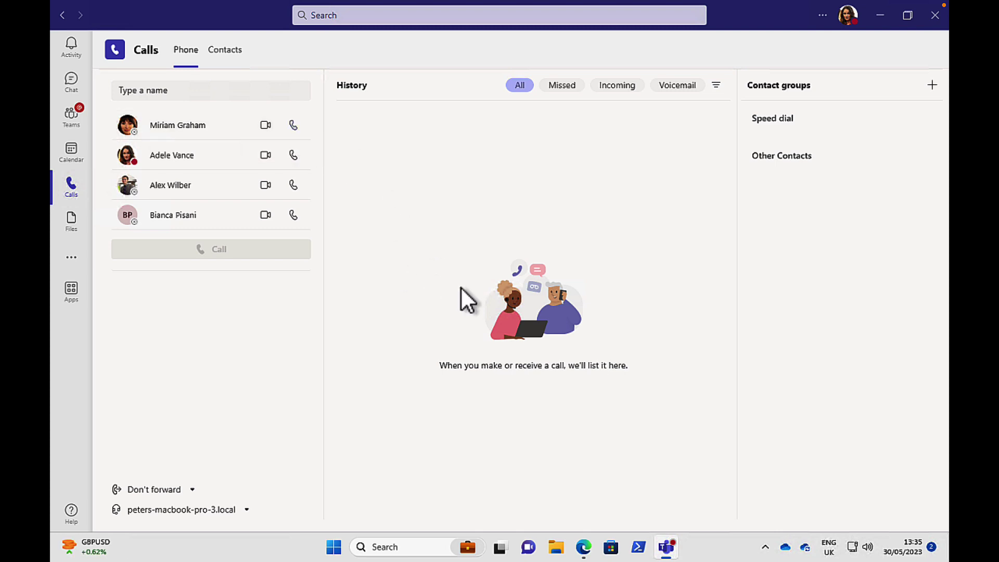
click(233, 56)
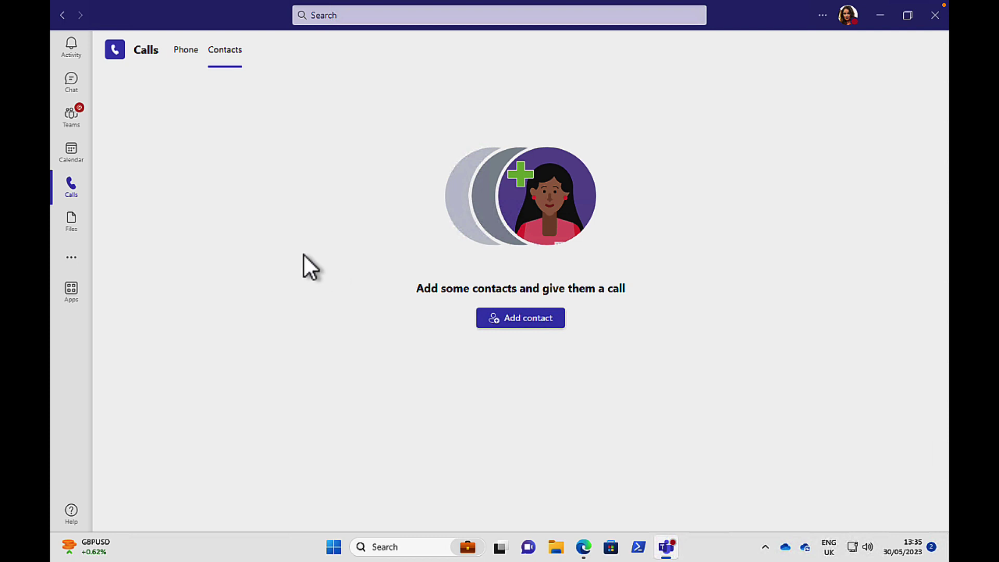
click(72, 229)
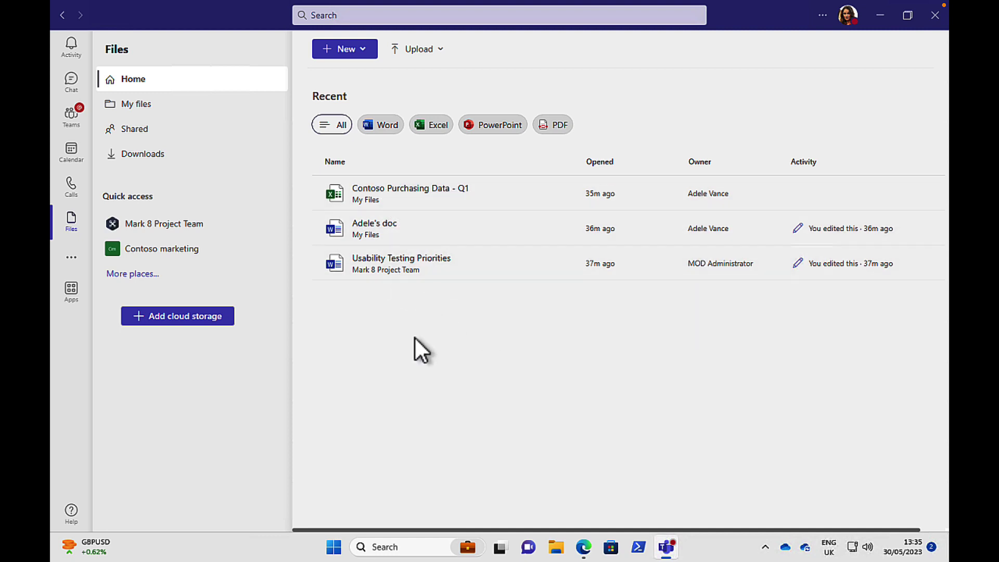
click(139, 104)
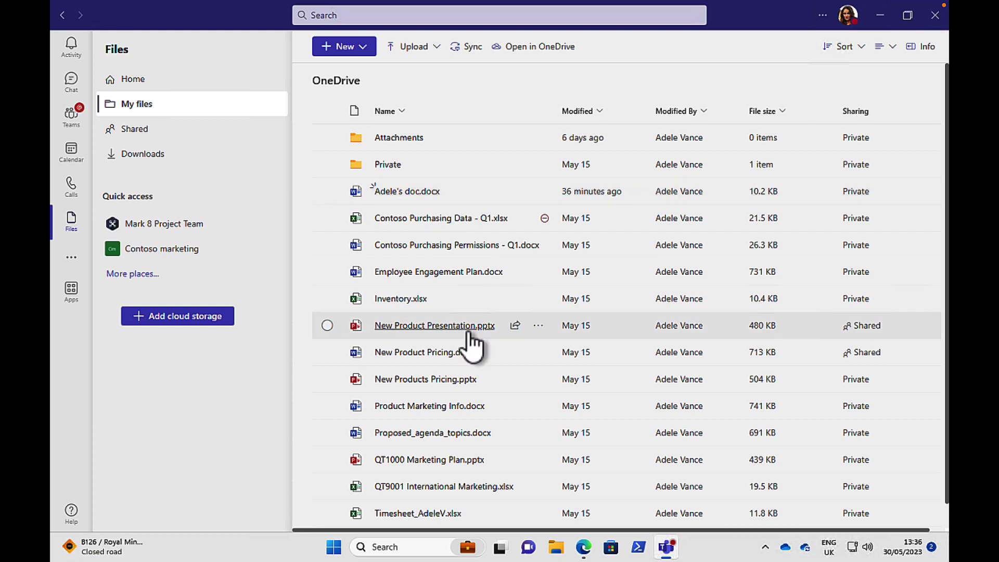
Step: Open Employee Engagement Plan.docx from the personal files, look through its first page and the editing mode options, and close it
scroll(472, 346, down, 1)
click(424, 249)
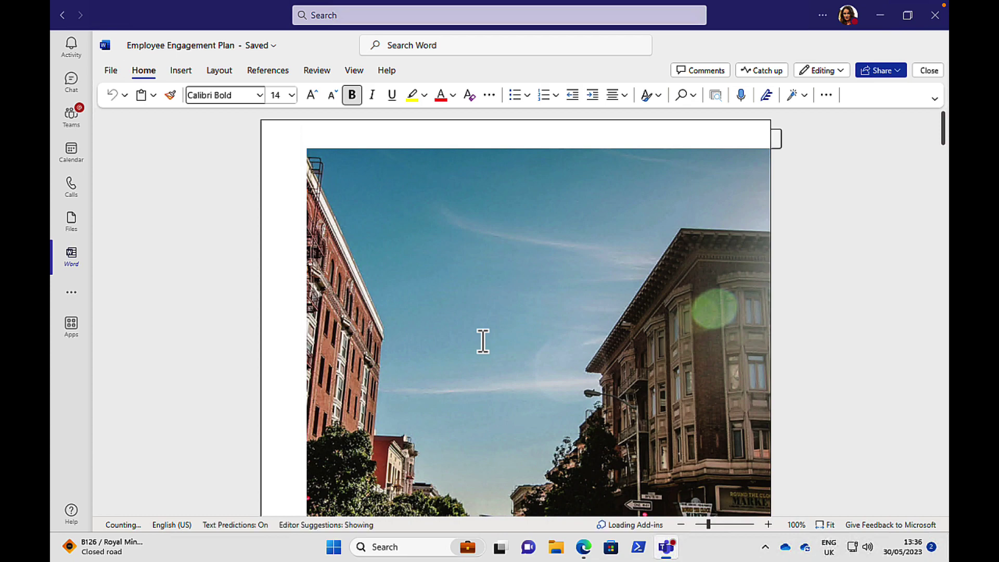
scroll(482, 342, down, 2)
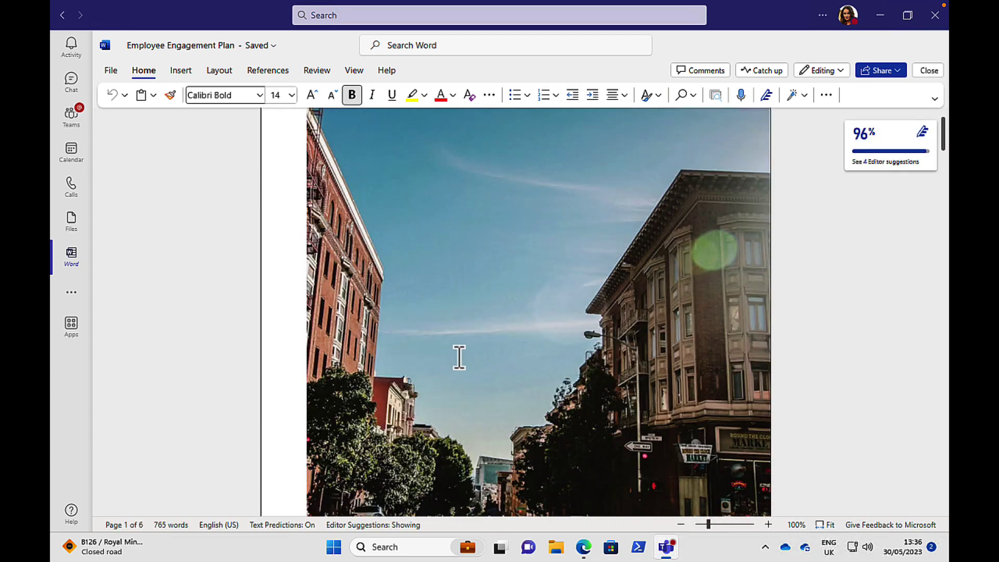
scroll(459, 358, down, 5)
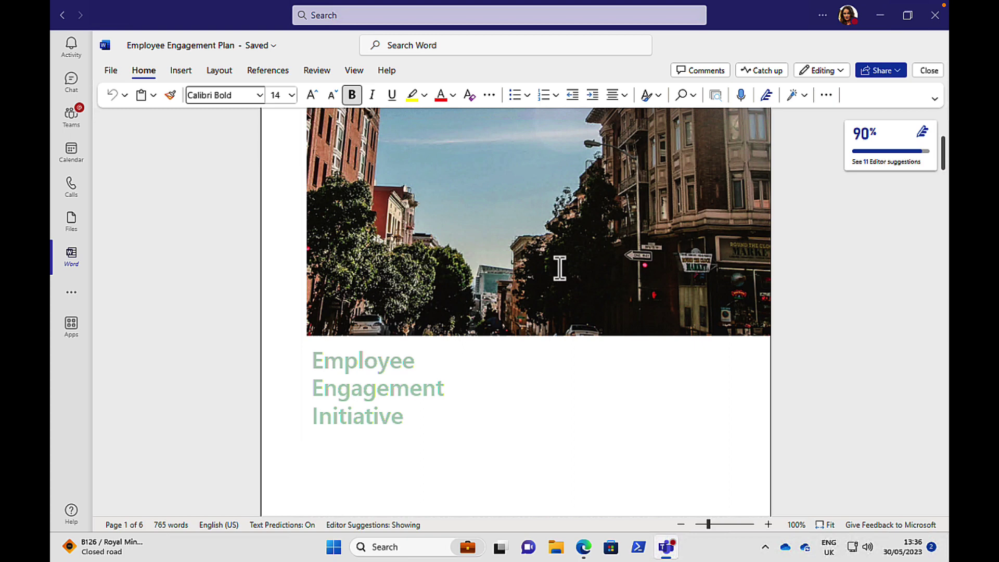
click(839, 73)
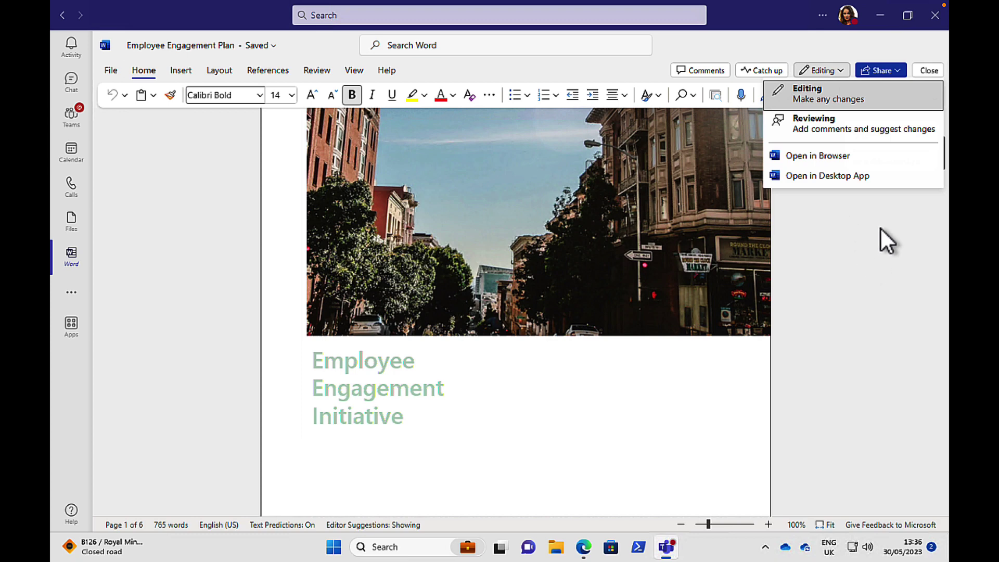
click(928, 72)
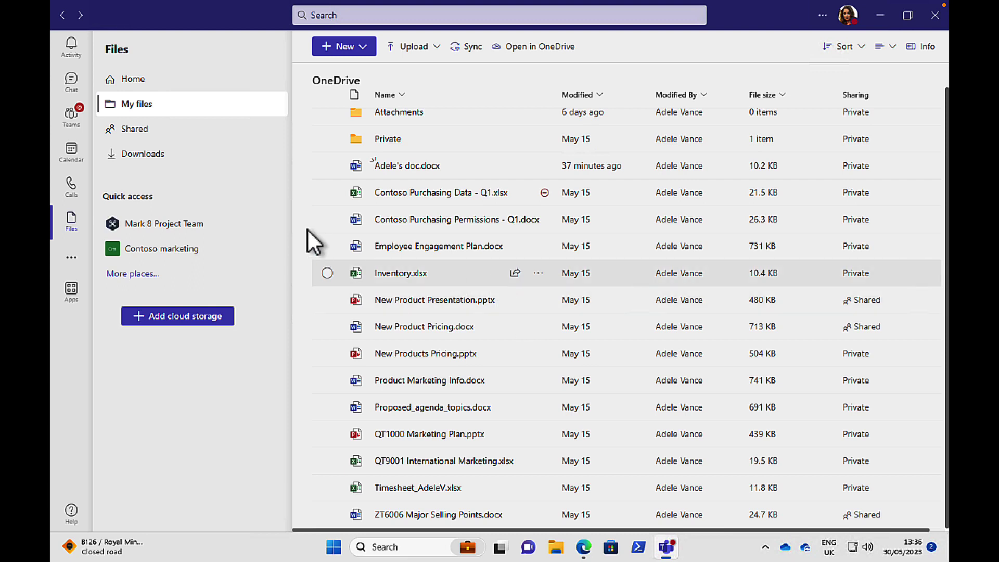
Step: View the files shared with you, the files shared by you, and the list of downloaded files
click(153, 136)
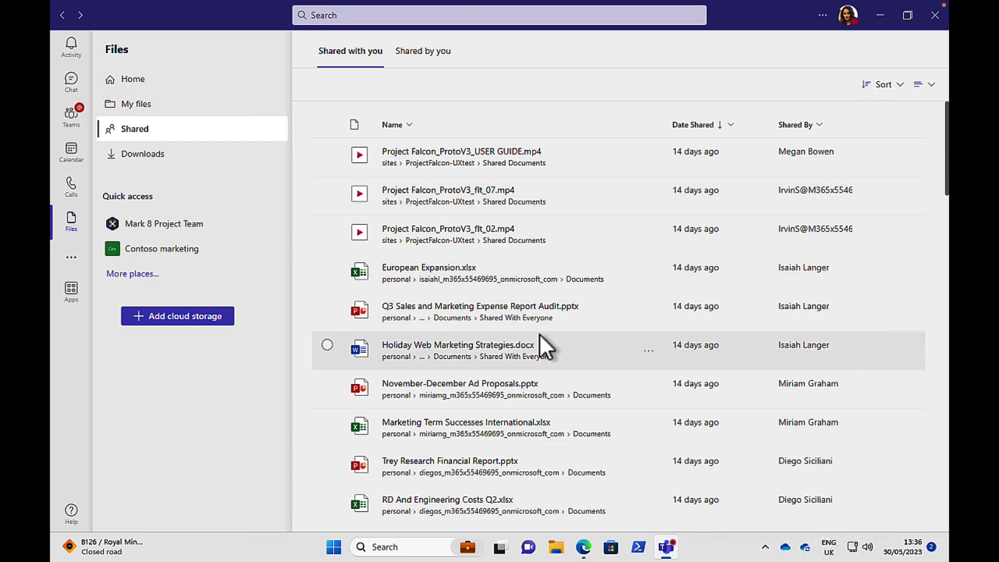
click(422, 58)
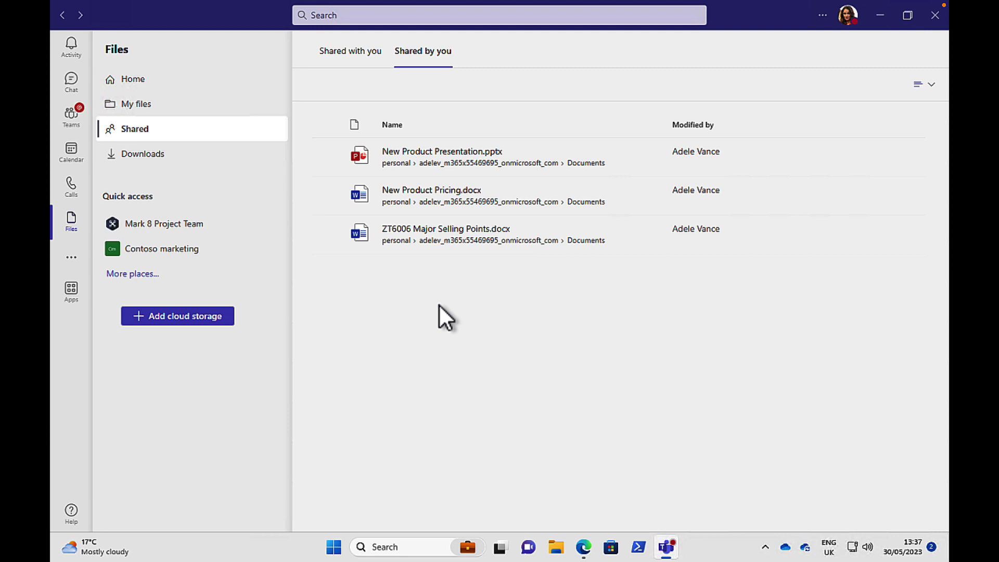
click(140, 161)
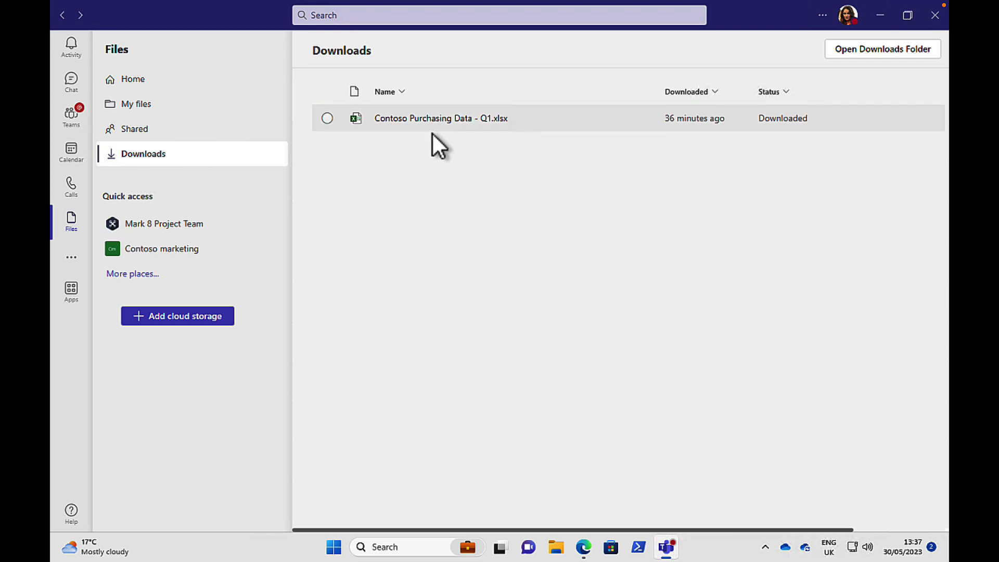
Step: Download Employee Engagement Plan.docx from the personal files and check it in the computer's Downloads folder
click(144, 106)
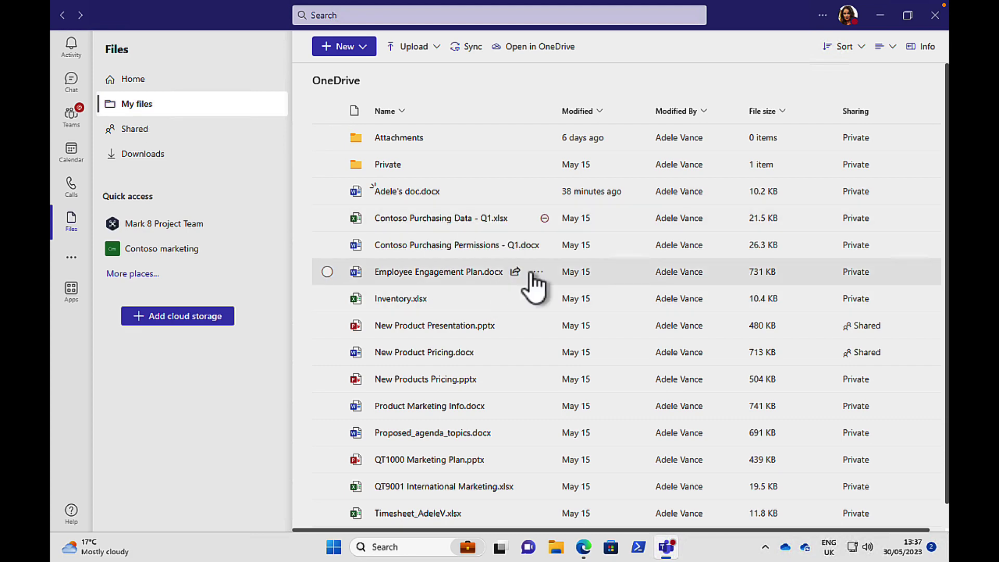
click(536, 272)
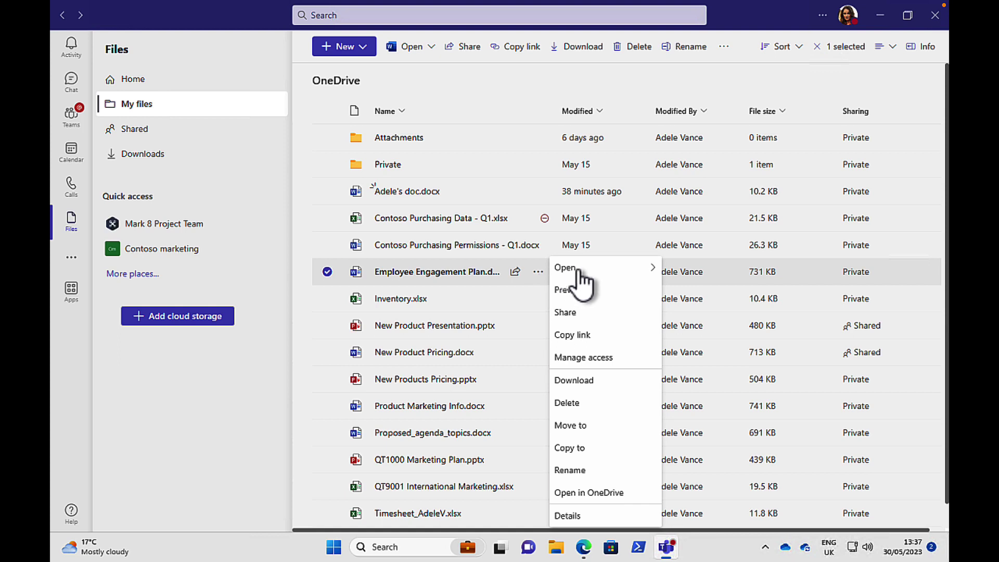
click(587, 388)
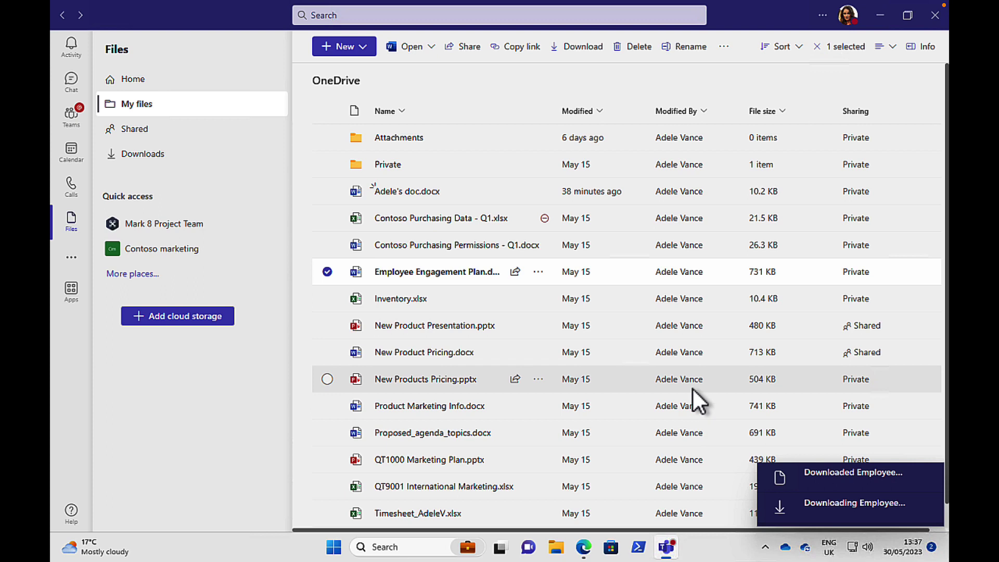
click(151, 158)
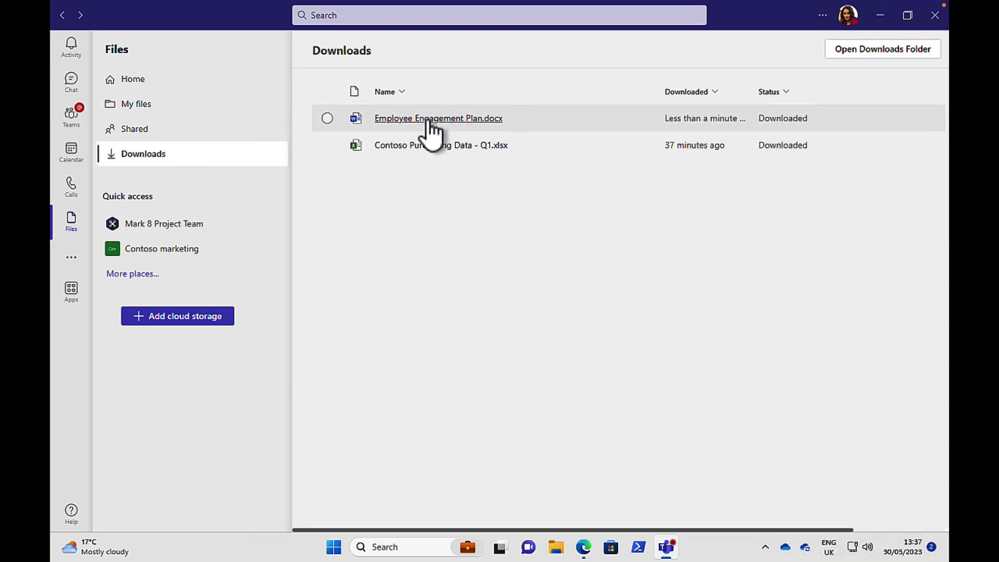
click(427, 120)
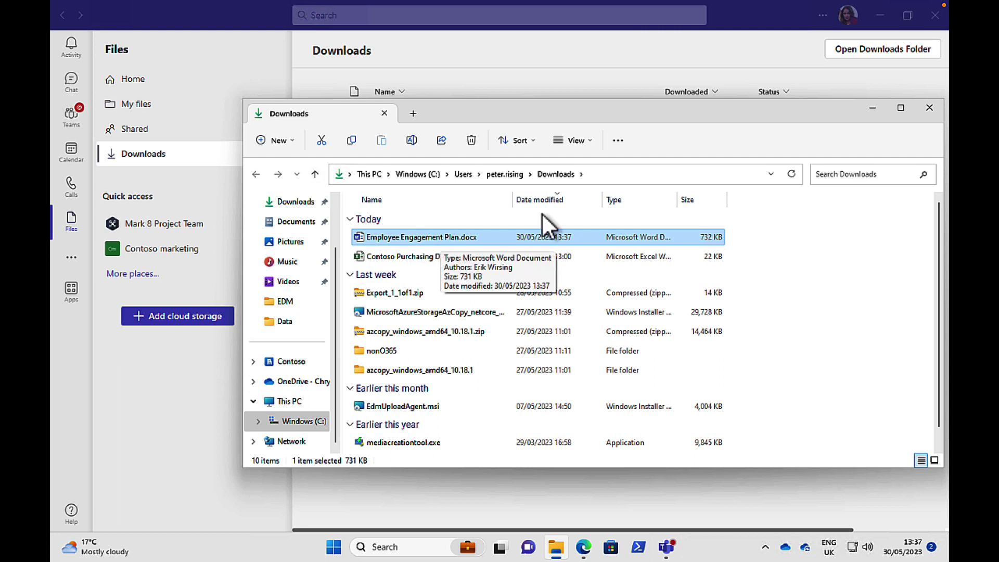
click(930, 108)
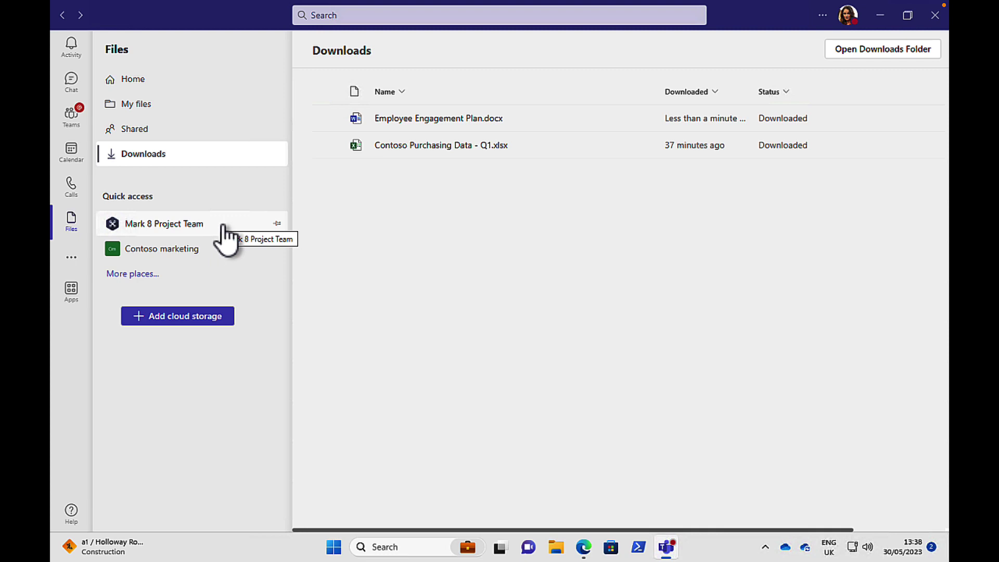
Step: View the document libraries of Mark 8 Project Team and Contoso marketing, and review the cloud storage providers without adding one
click(179, 233)
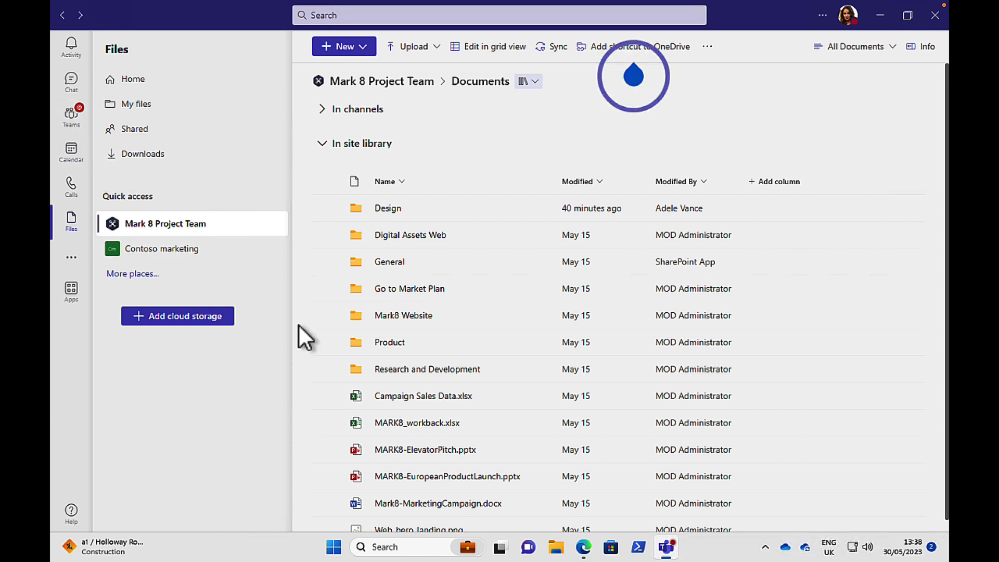
click(150, 252)
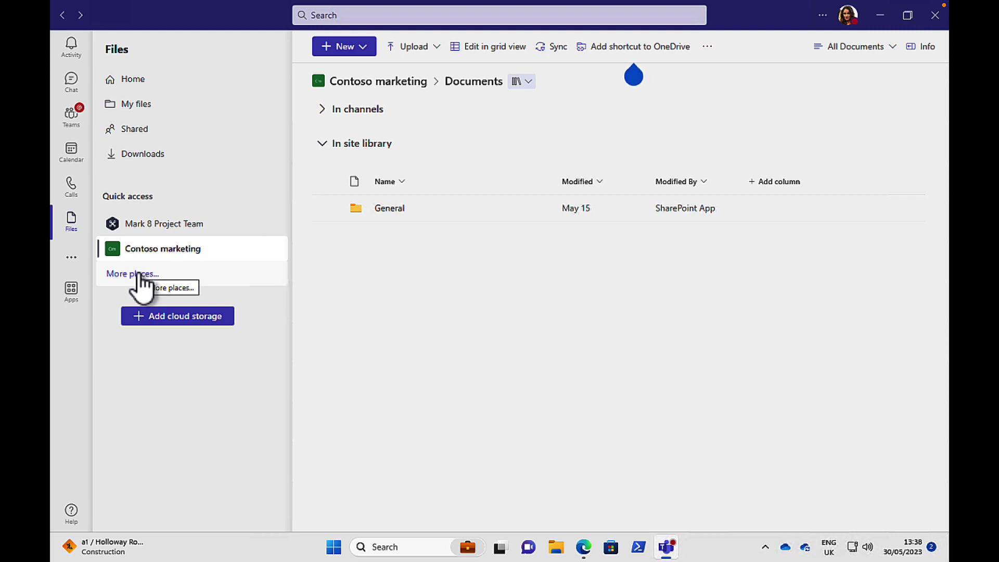
click(176, 317)
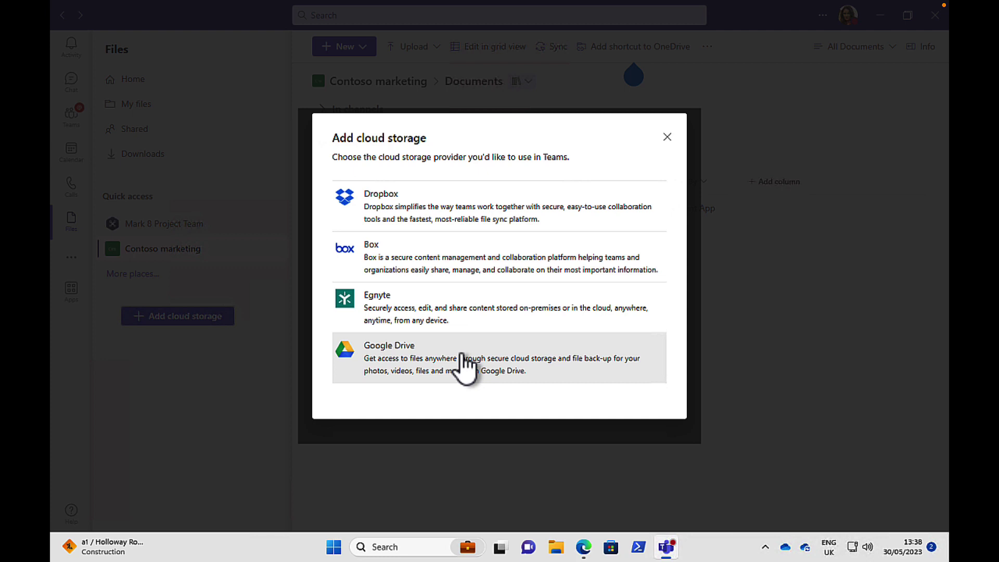
click(667, 137)
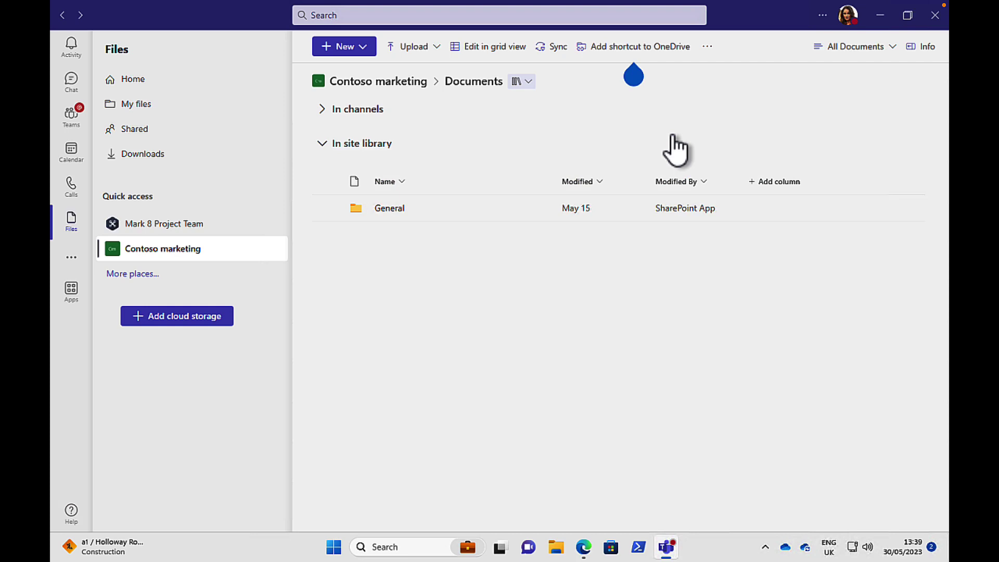
Step: Open the Tasks by Planner and To Do app and pin it to the app bar, checking it from Files
click(73, 262)
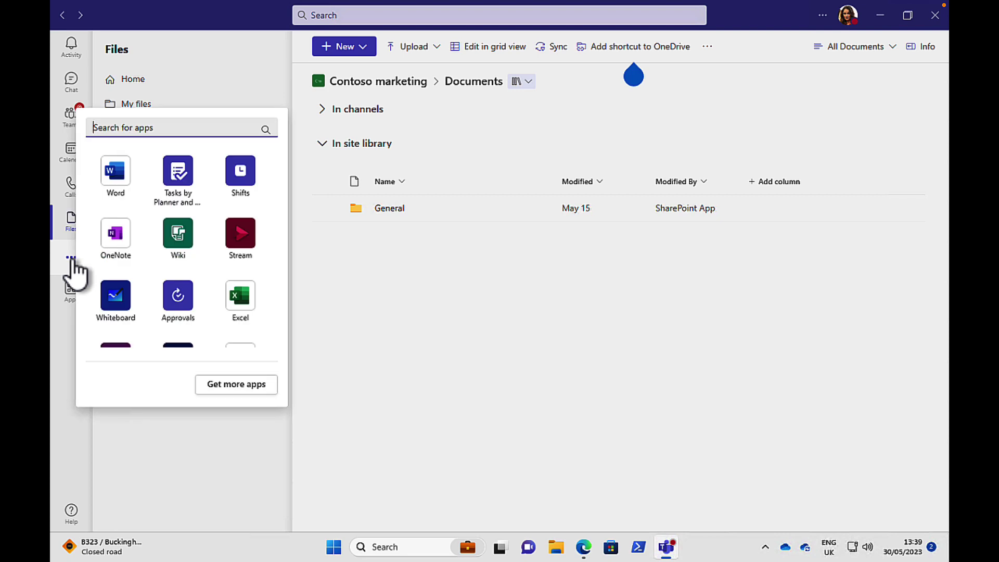
click(180, 175)
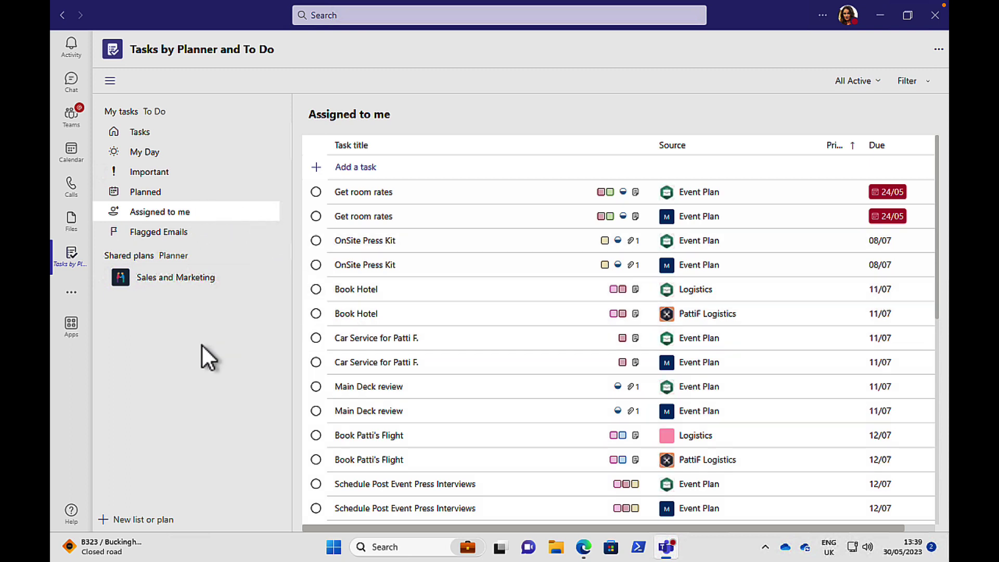
right_click(72, 260)
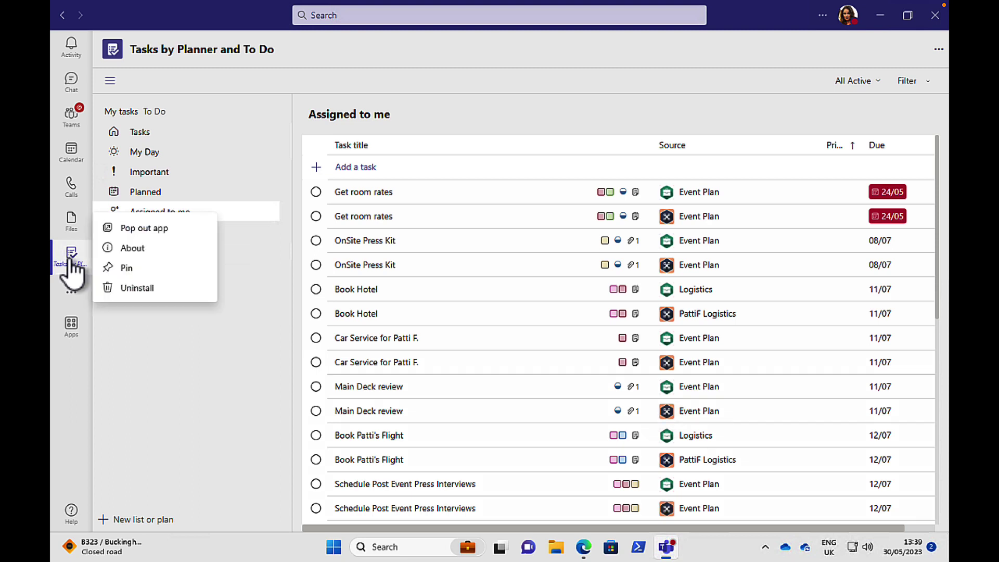
click(141, 266)
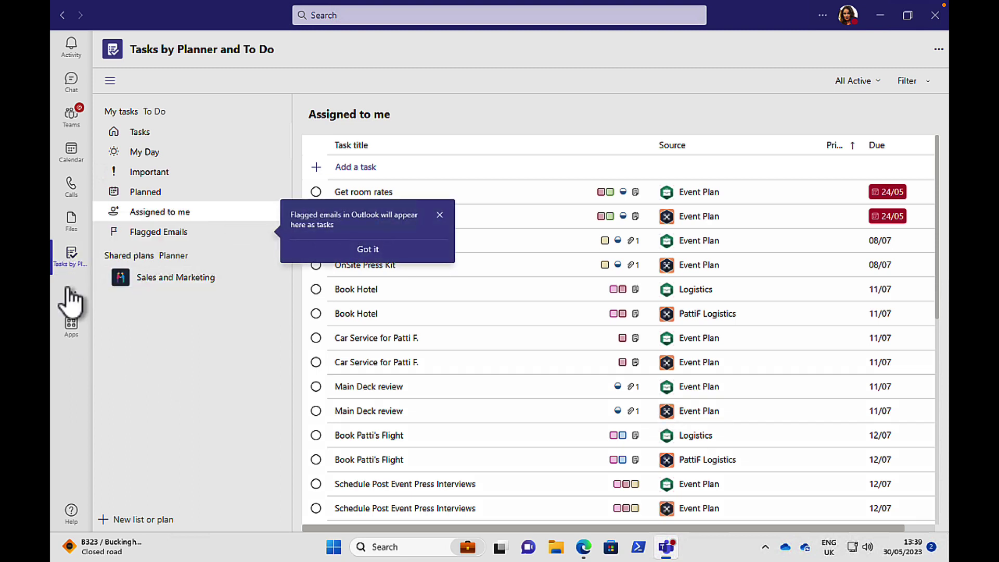
click(74, 229)
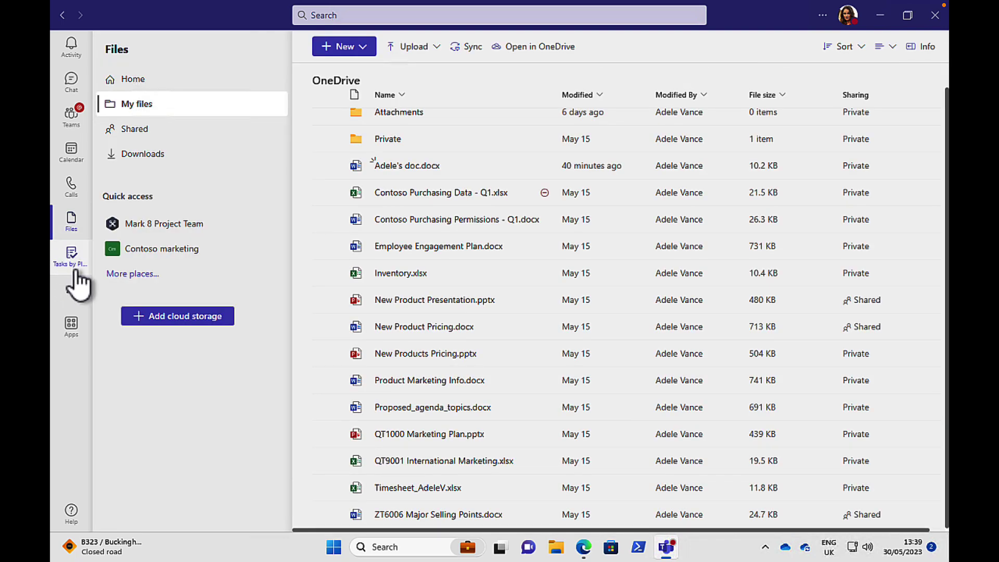
Step: Browse the app store and view the details of the Viva Insights app without opening it
click(72, 325)
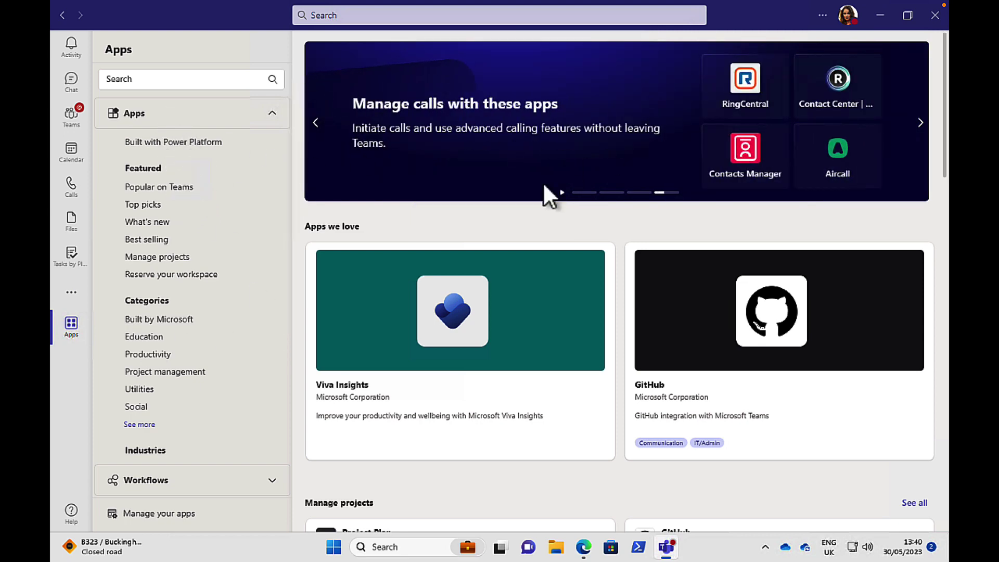
scroll(487, 382, down, 1)
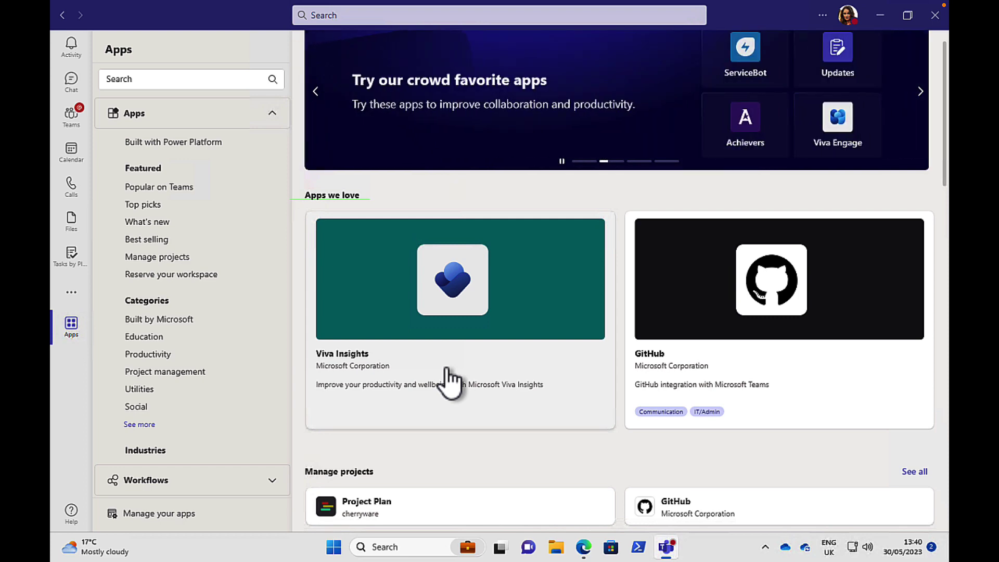
click(392, 318)
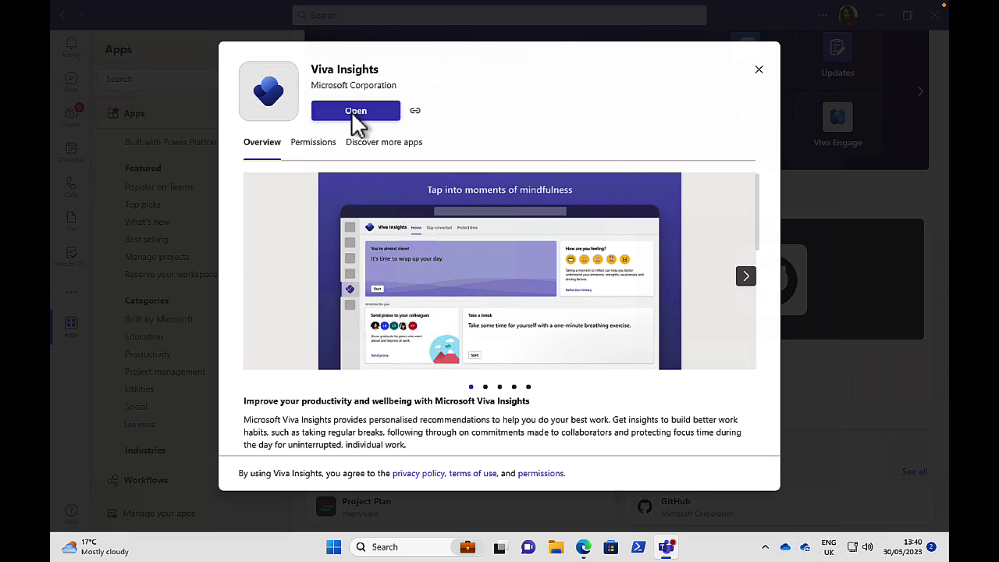
click(758, 69)
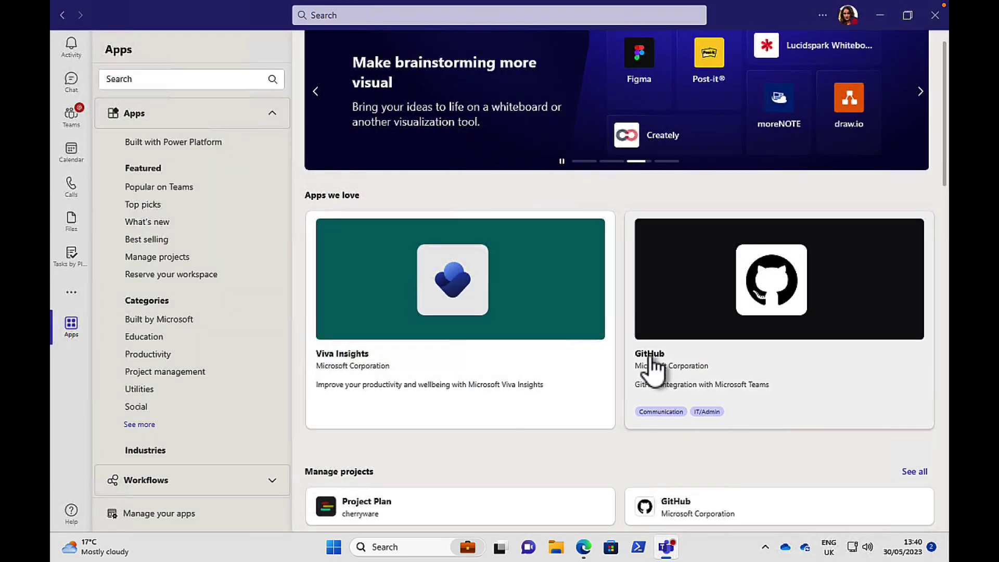
Step: View the GitHub app's details and its options for adding it, without installing it
click(652, 365)
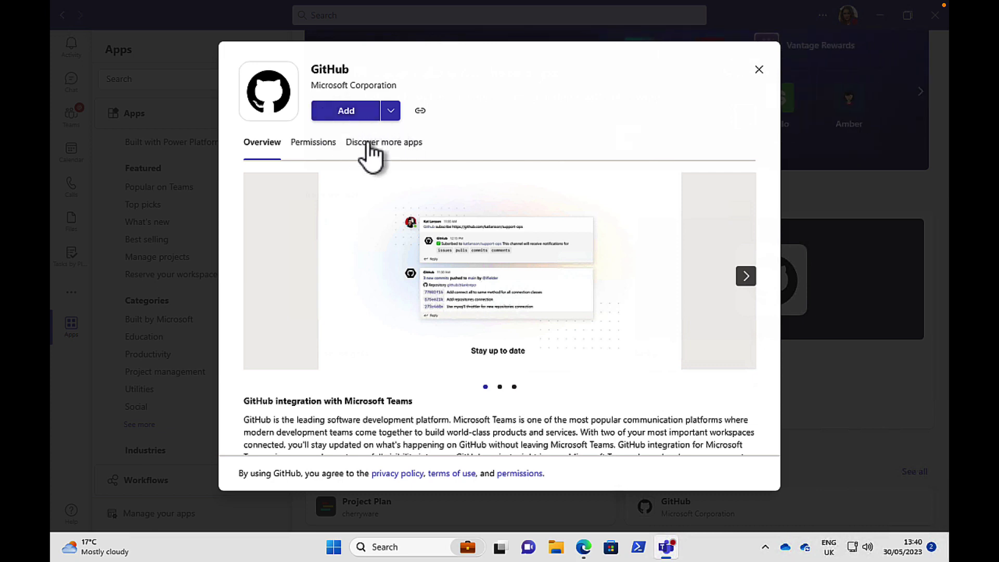
click(392, 114)
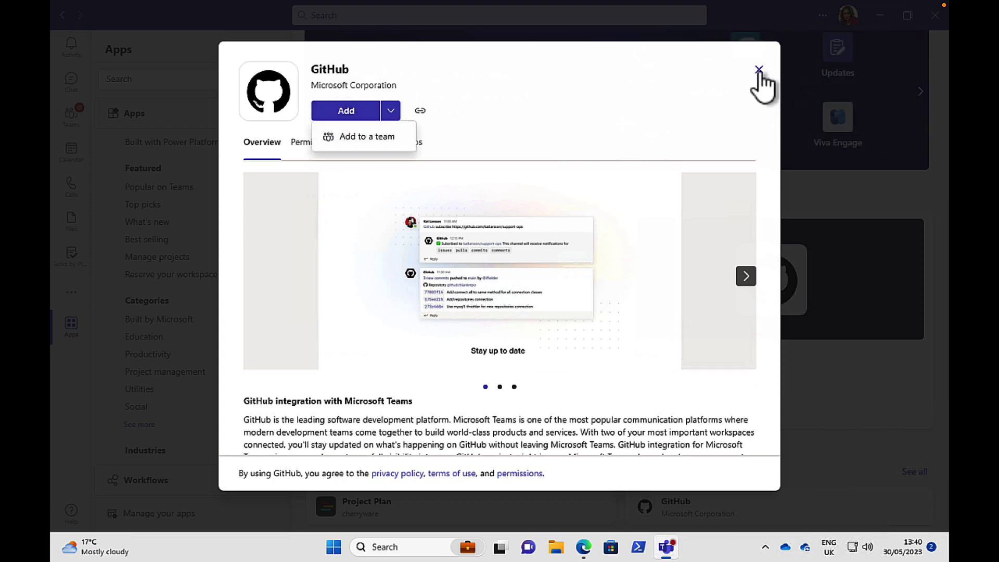
key(Escape)
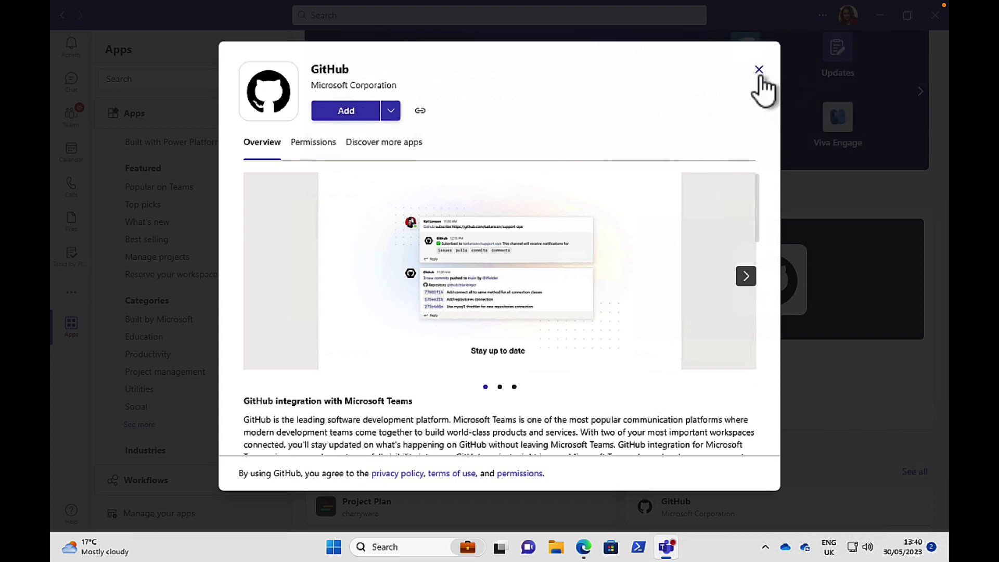
click(758, 72)
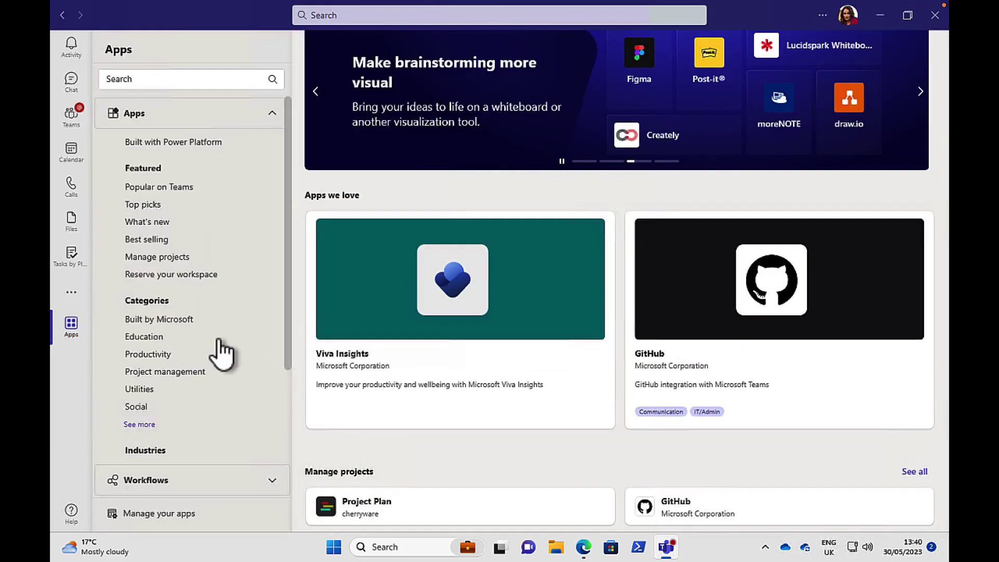
Step: Open the Teams help topics in a maximized window and look through the available help categories
click(71, 514)
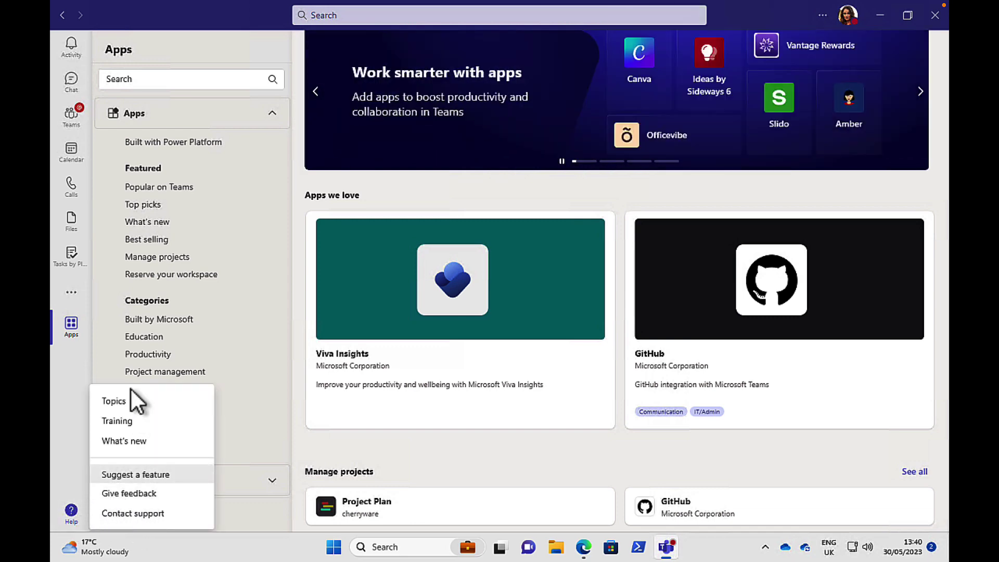
click(114, 401)
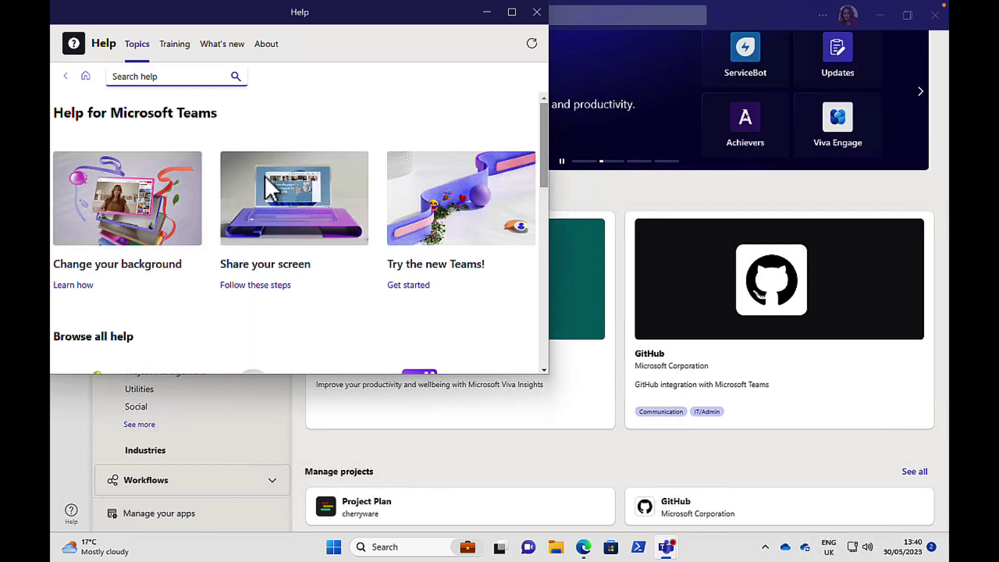
click(512, 12)
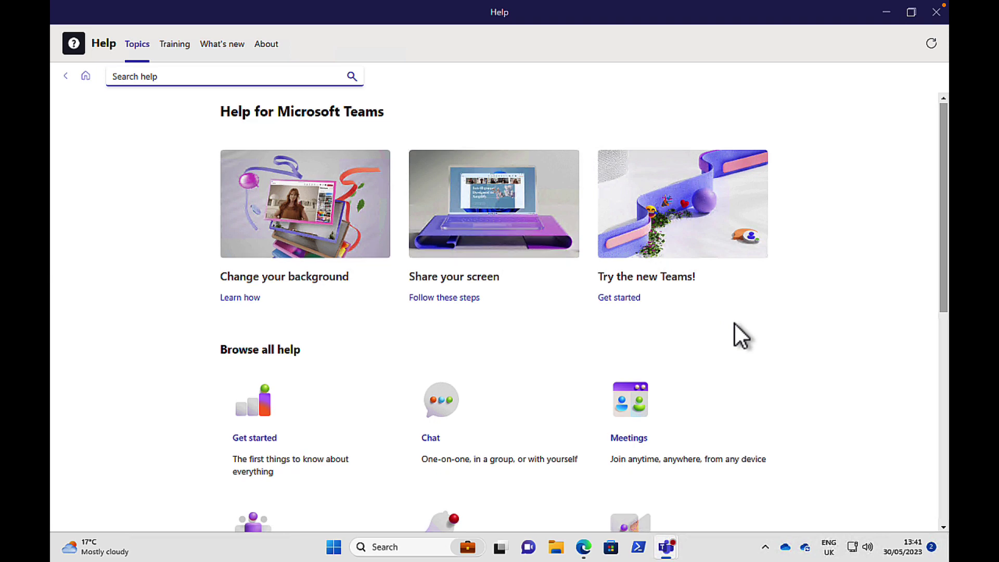
scroll(734, 323, down, 1)
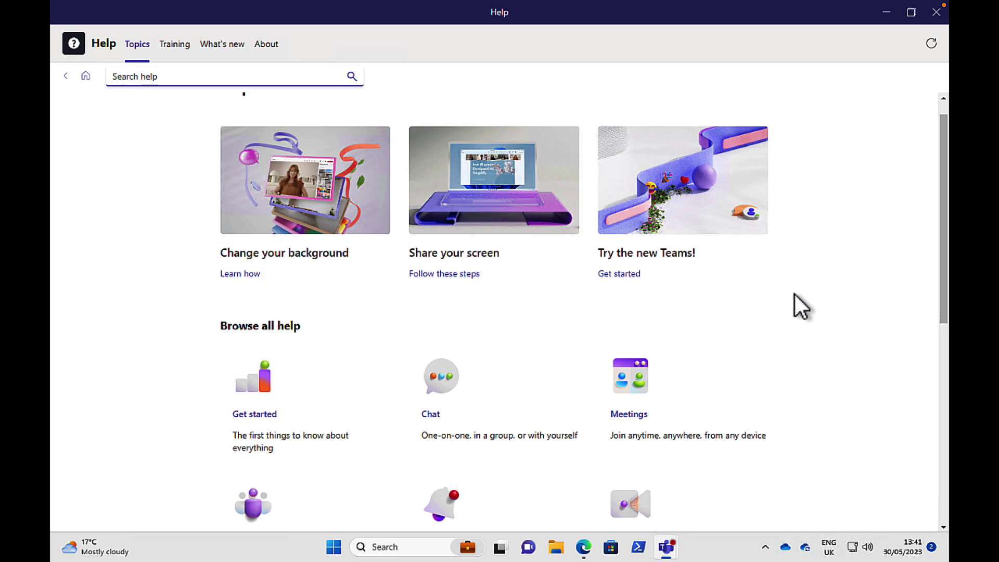
Step: Examine the remaining help topic categories, the training videos and guides, and the What's new section of Help
scroll(794, 320, down, 2)
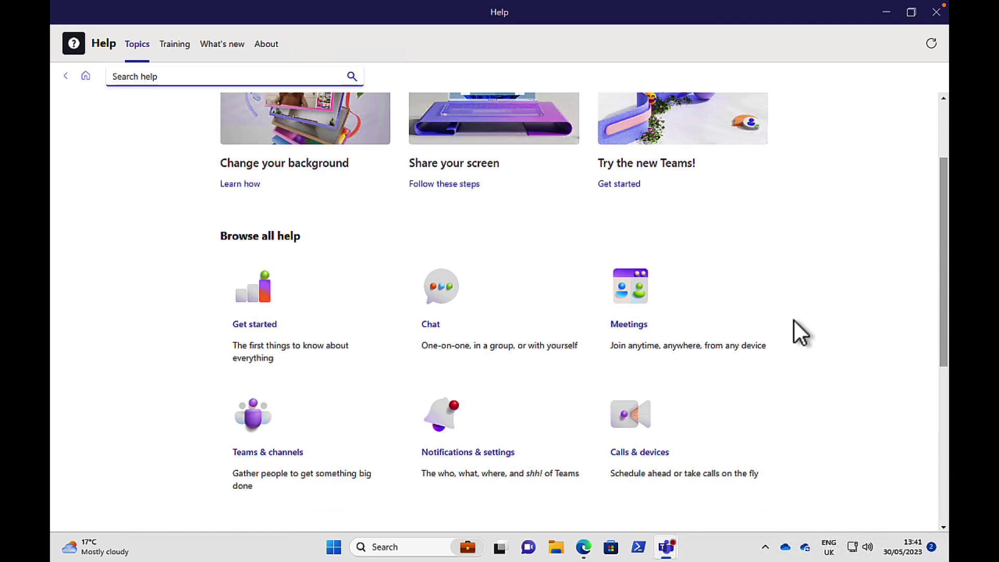
scroll(794, 319, down, 2)
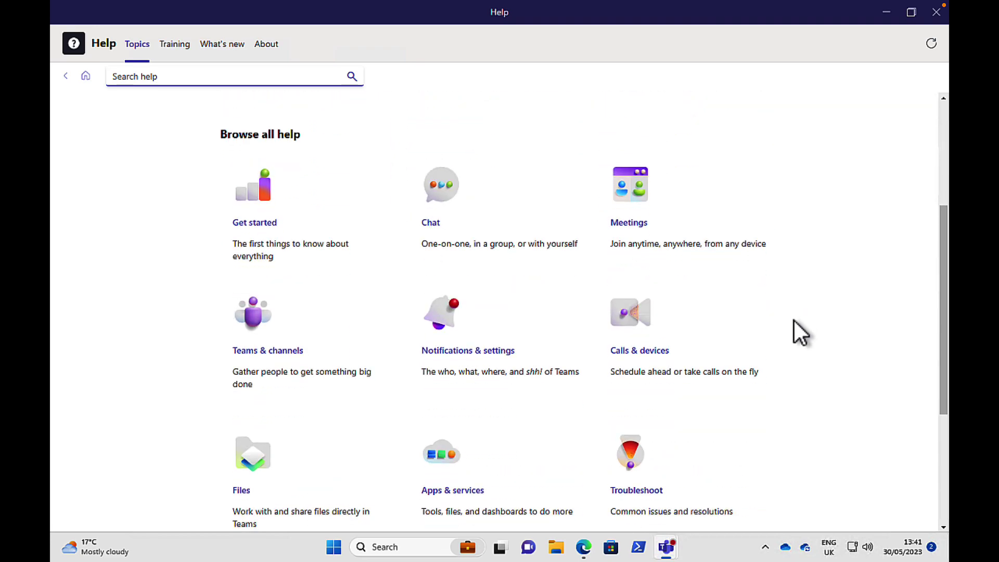
scroll(794, 320, down, 2)
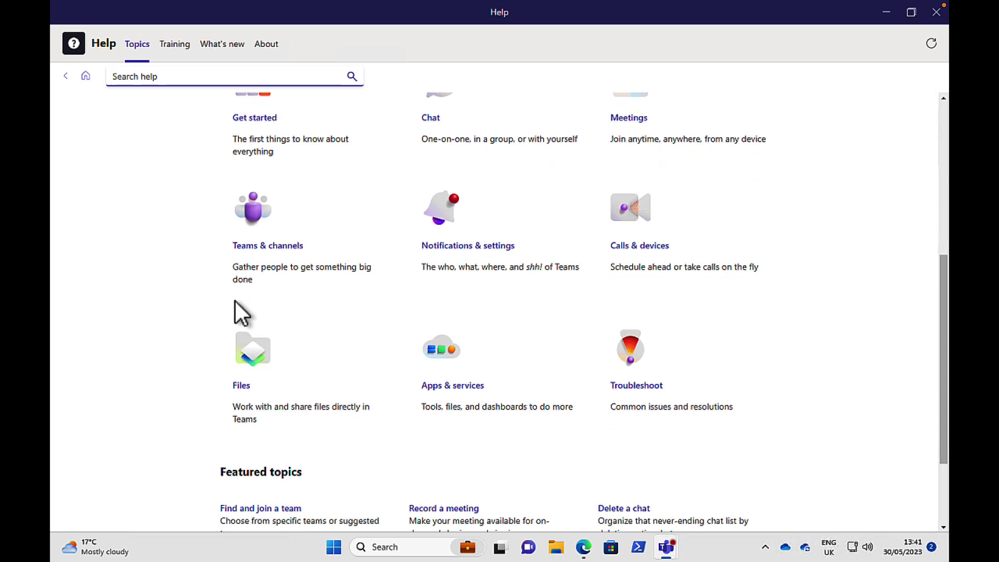
click(176, 45)
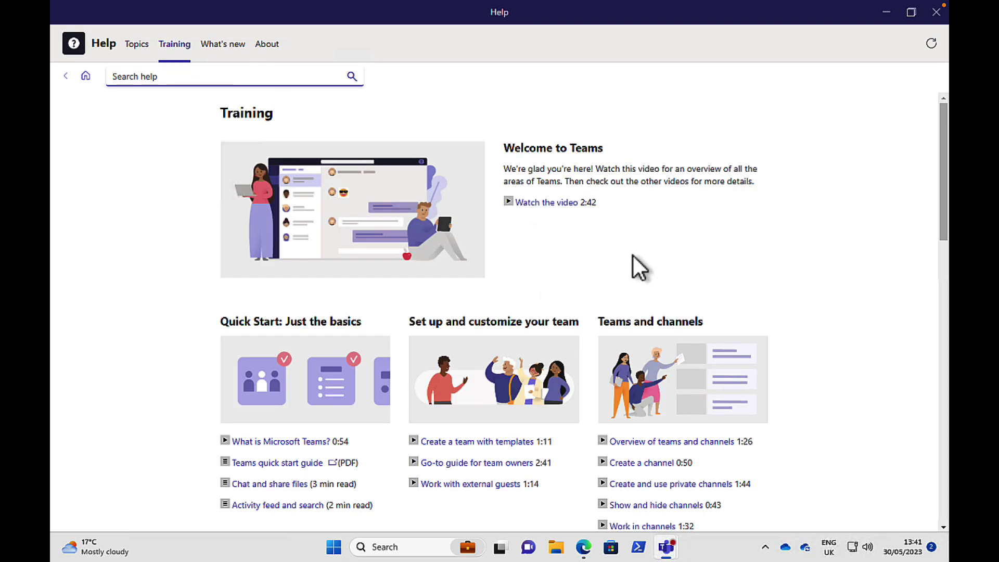
scroll(803, 391, down, 2)
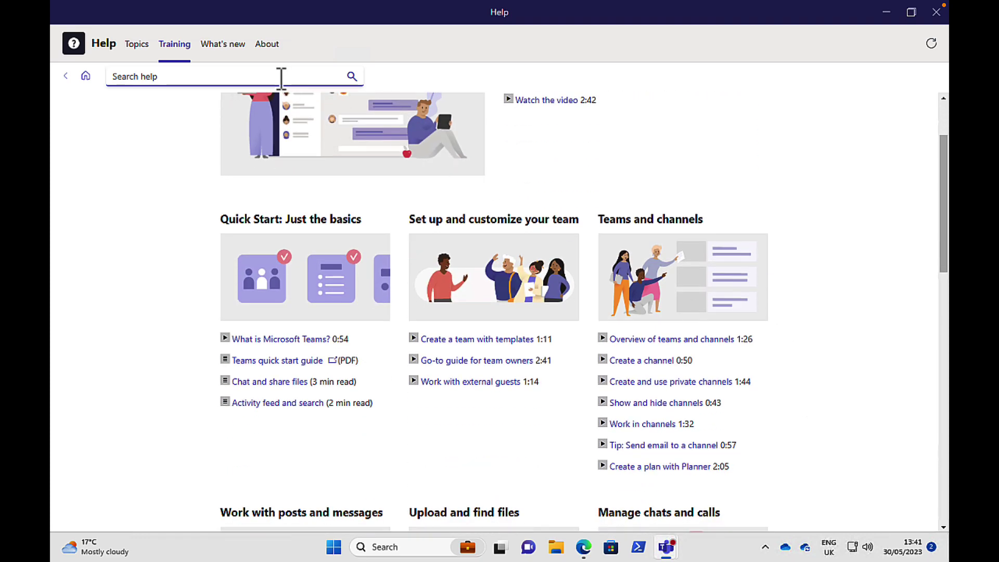
click(222, 46)
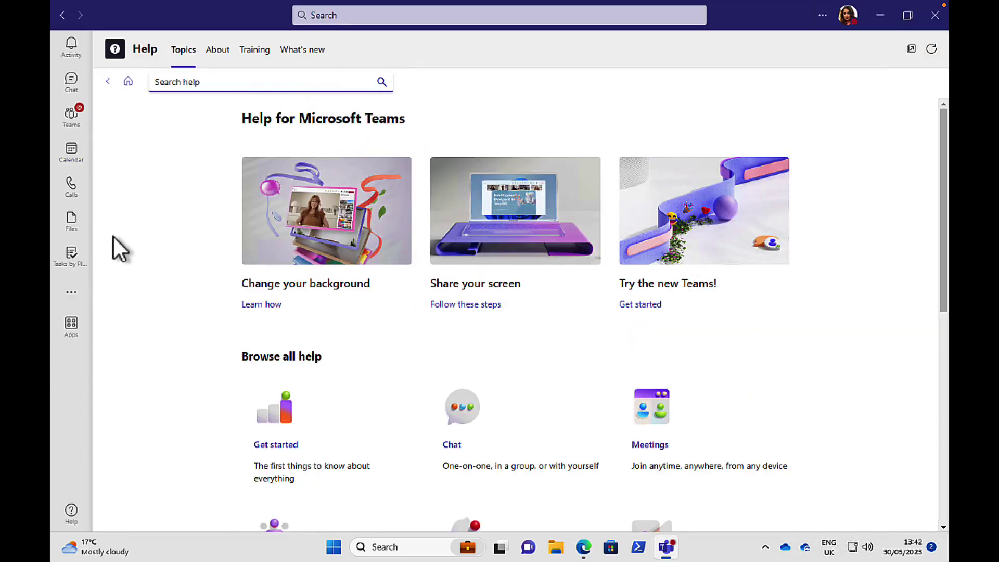
Step: Bring up the list of slash commands in the main Teams search with "/" and dismiss it without choosing a command
click(336, 16)
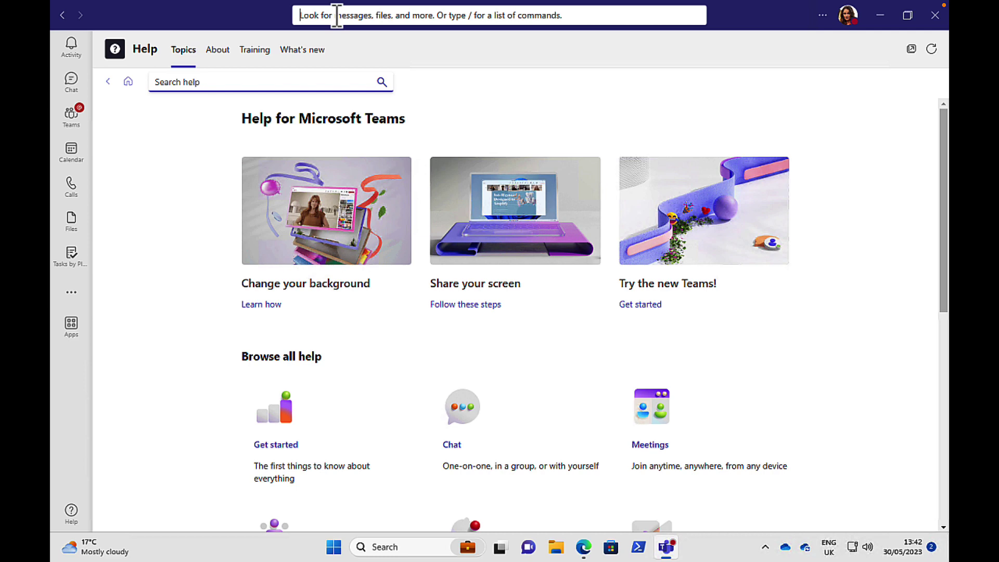
text(/)
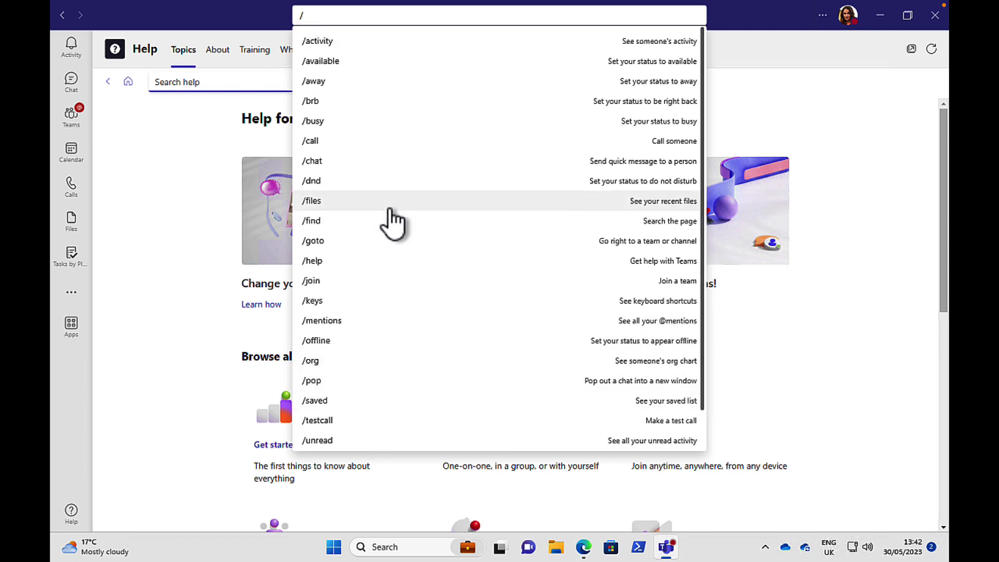
key(Escape)
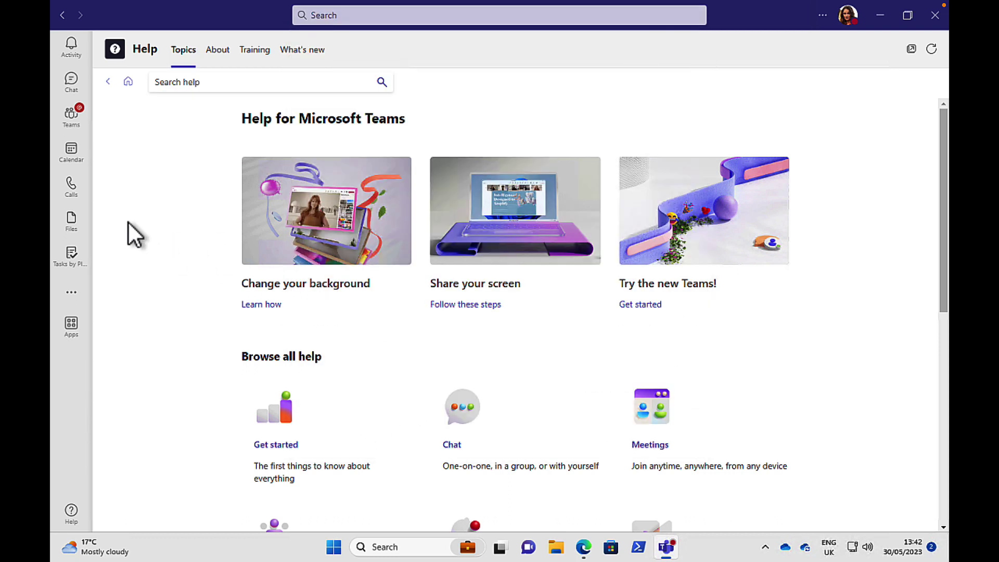